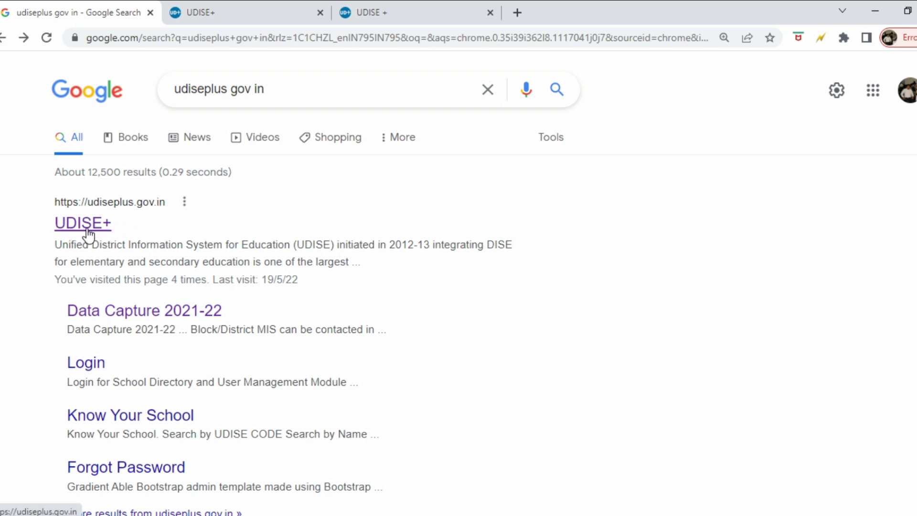
Open the Data Capture 2021-22 login page for the Group A states, Chhattisgarh, Gujarat, Karnataka and Uttar Pradesh.
{"action": "left_click", "coordinate": [154, 316]}
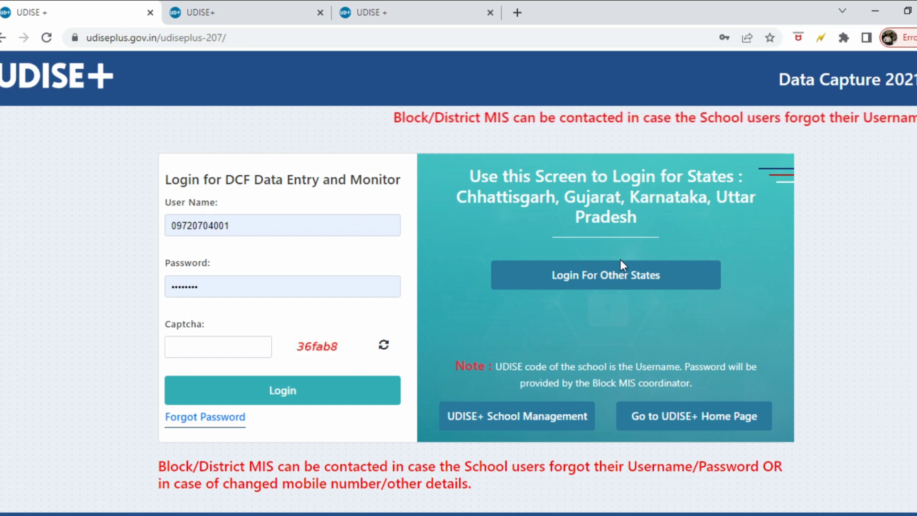
{"action": "left_click", "coordinate": [607, 280]}
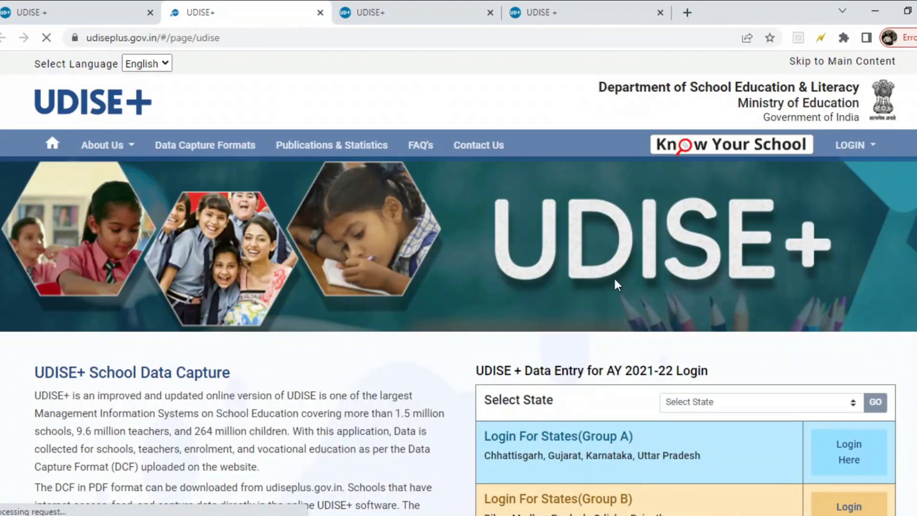
{"action": "scroll", "coordinate": [615, 281], "scroll_direction": "down", "scroll_amount": 3}
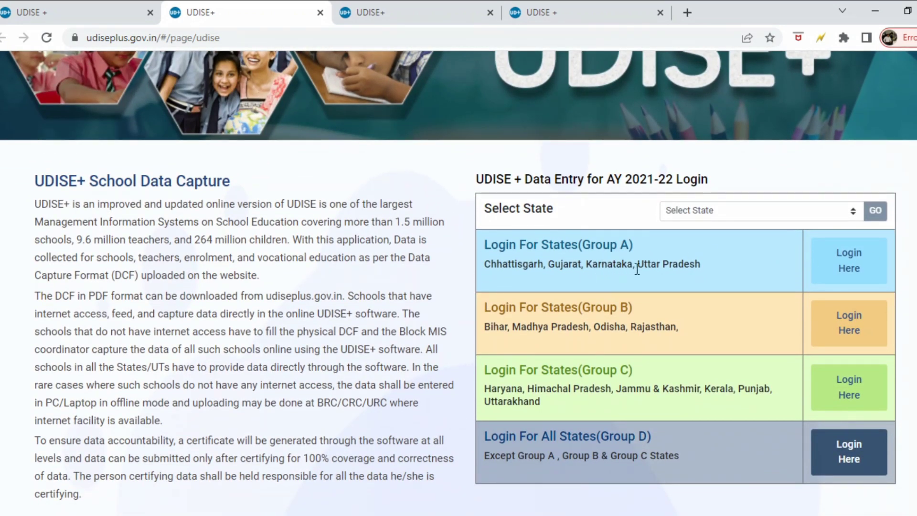
{"action": "left_click", "coordinate": [863, 258]}
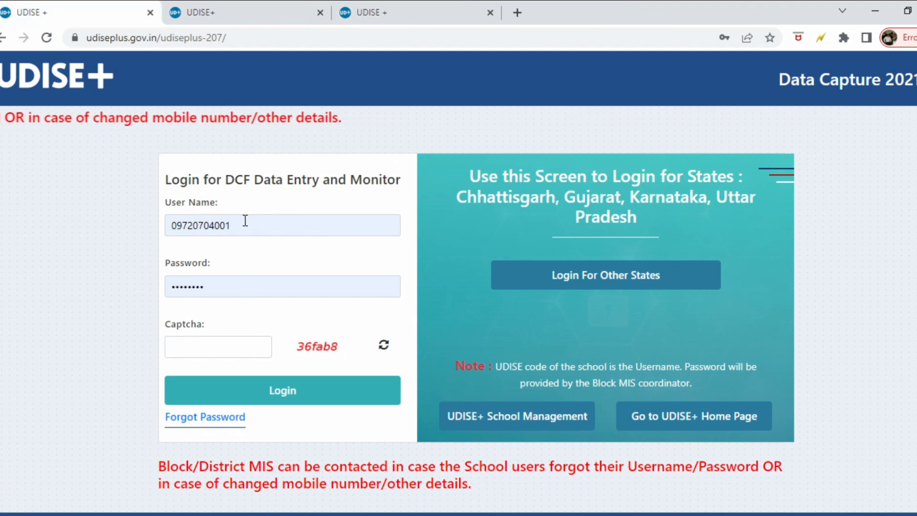
Check the saved user name and password in the DCF login form and enter the displayed captcha code.
{"action": "left_click", "coordinate": [245, 220]}
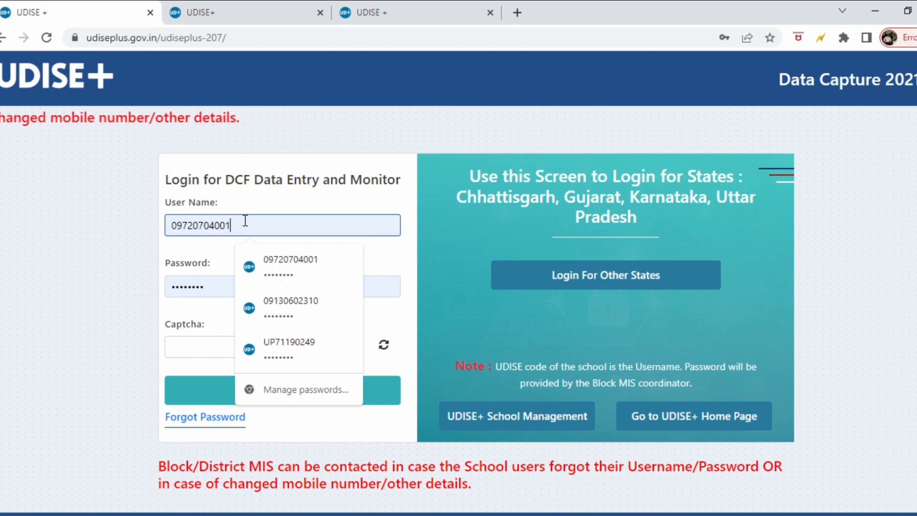
{"action": "left_click", "coordinate": [95, 241]}
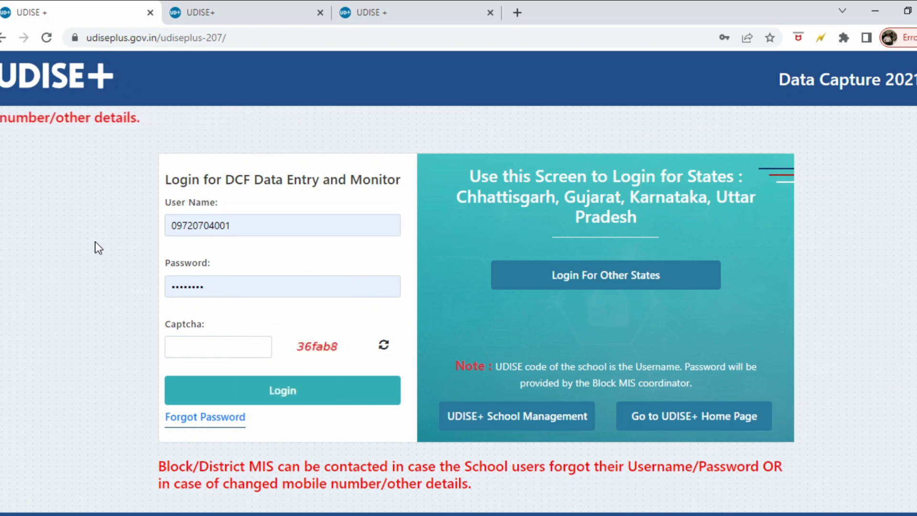
{"action": "left_click", "coordinate": [224, 285]}
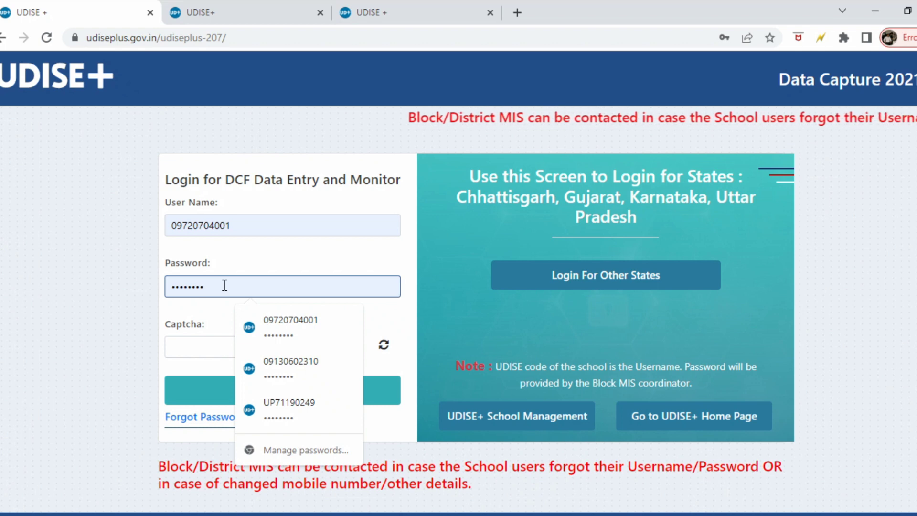
{"action": "left_click", "coordinate": [188, 344]}
{"action": "type", "text": "3"}
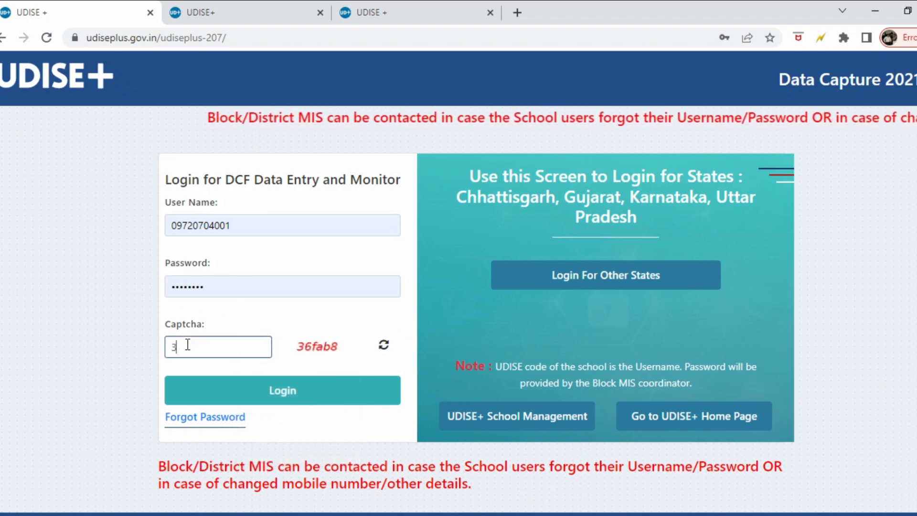
{"action": "type", "text": "6"}
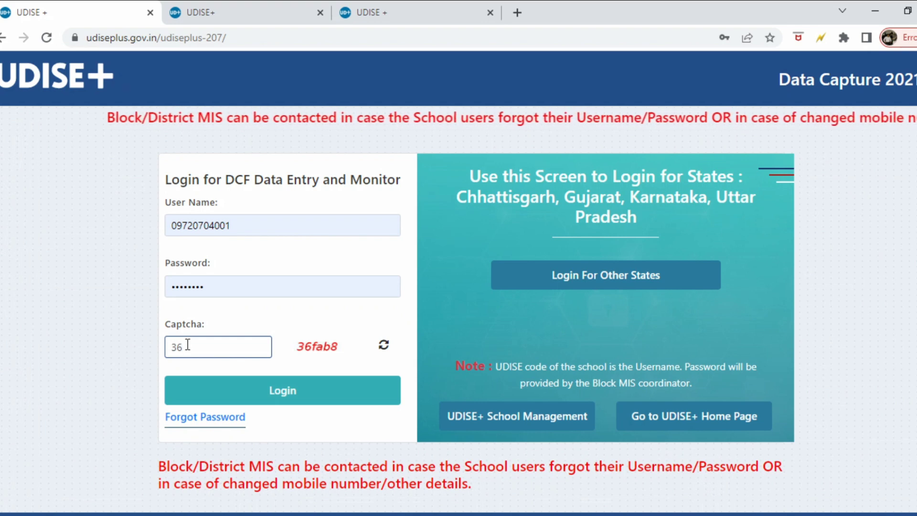
{"action": "type", "text": "fa"}
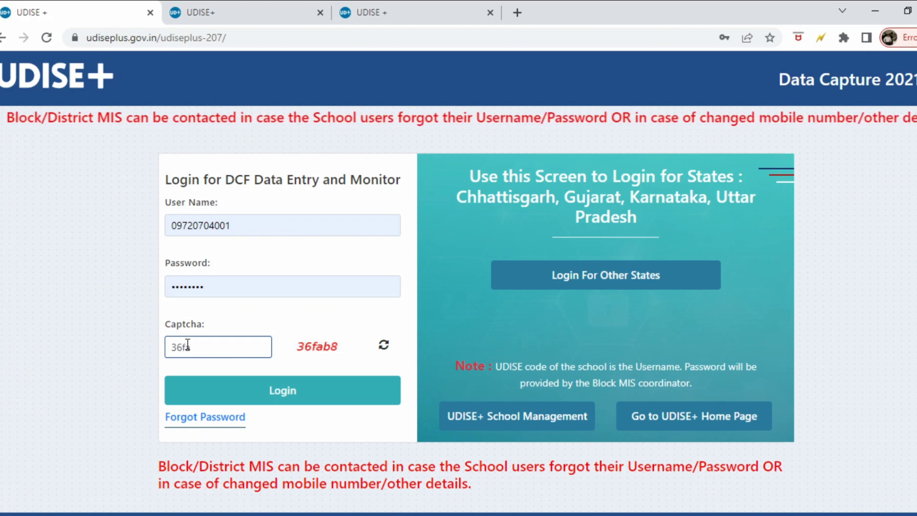
{"action": "type", "text": "b8"}
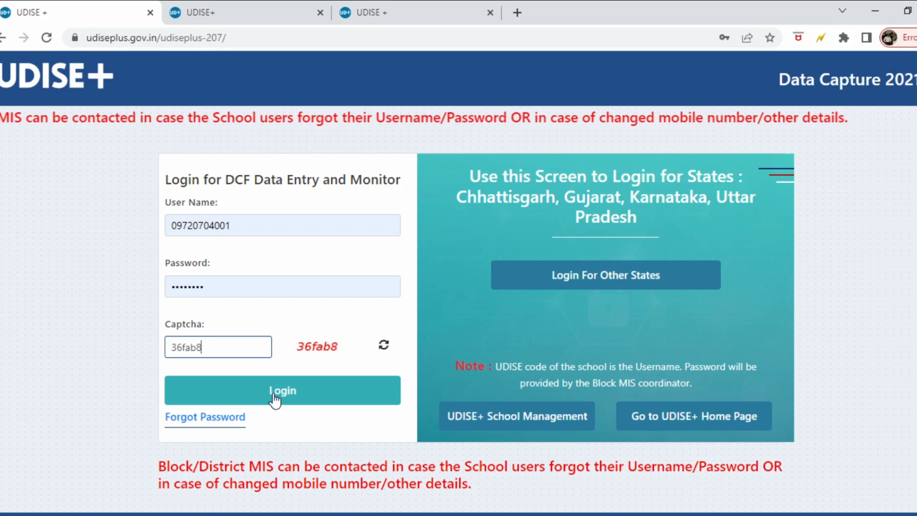
Switch to the signed-in school dashboard and open the DCF for data entry, acknowledging the important notes.
{"action": "left_click", "coordinate": [385, 14]}
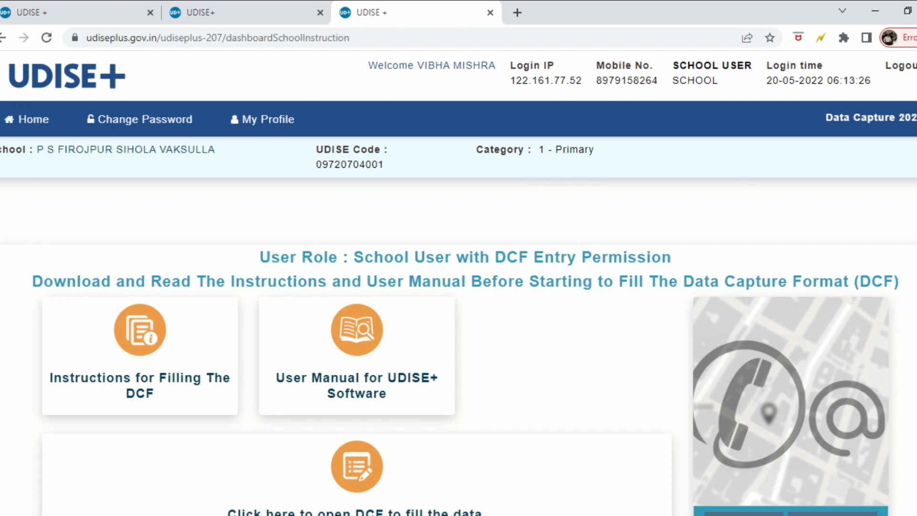
{"action": "scroll", "coordinate": [459, 330], "scroll_direction": "down", "scroll_amount": 1}
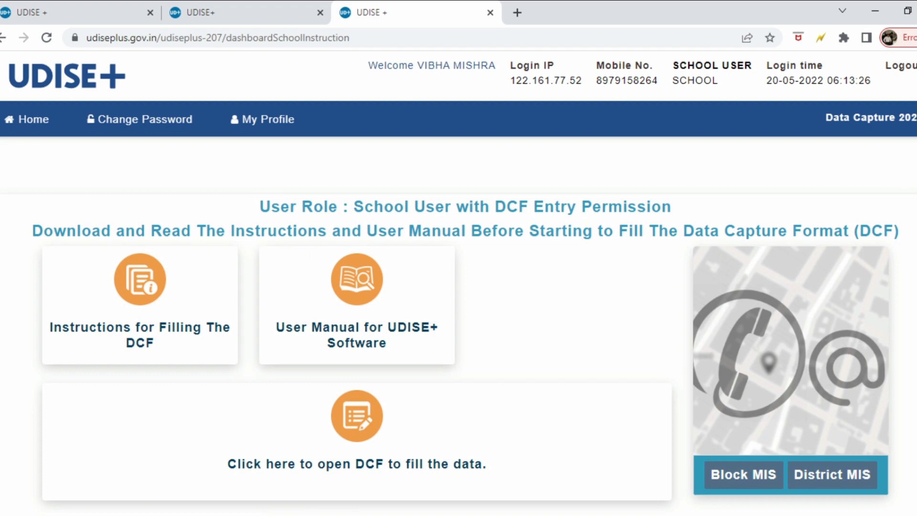
{"action": "scroll", "coordinate": [459, 325], "scroll_direction": "up", "scroll_amount": 1}
{"action": "scroll", "coordinate": [459, 325], "scroll_direction": "up", "scroll_amount": 1}
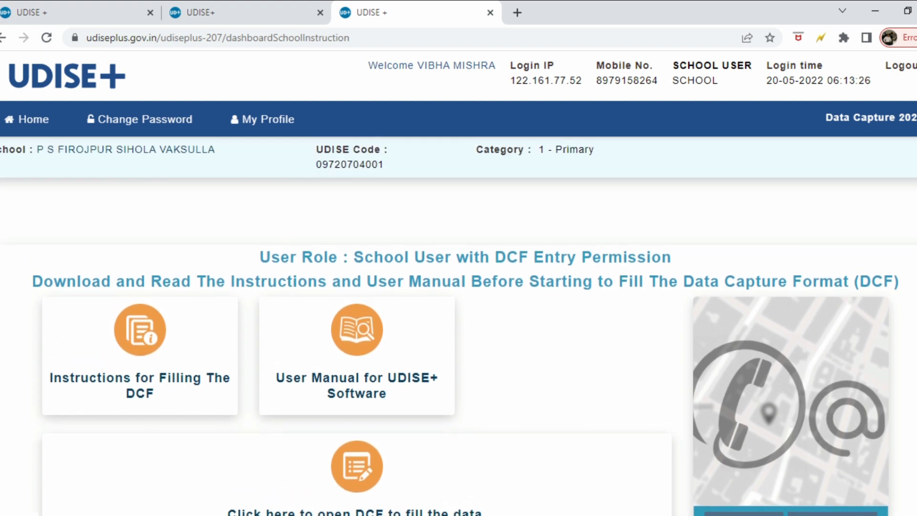
{"action": "scroll", "coordinate": [459, 325], "scroll_direction": "down", "scroll_amount": 3}
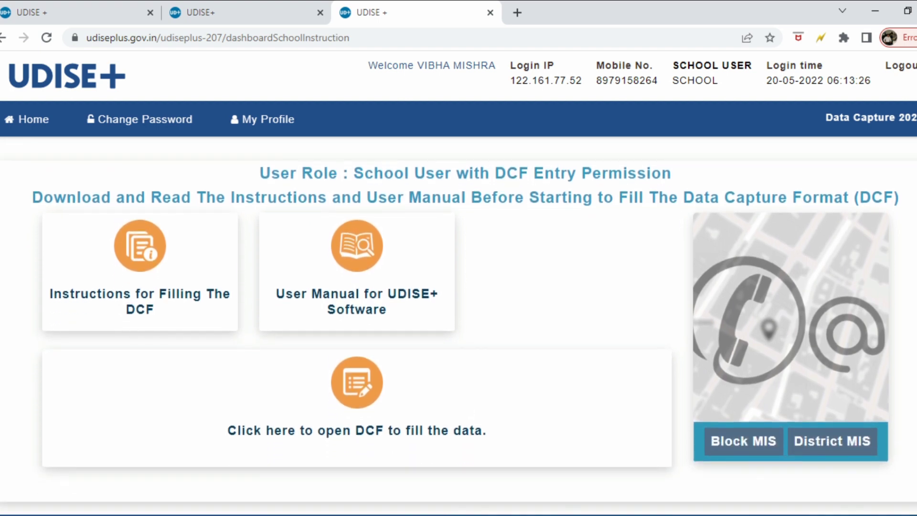
{"action": "scroll", "coordinate": [459, 325], "scroll_direction": "down", "scroll_amount": 1}
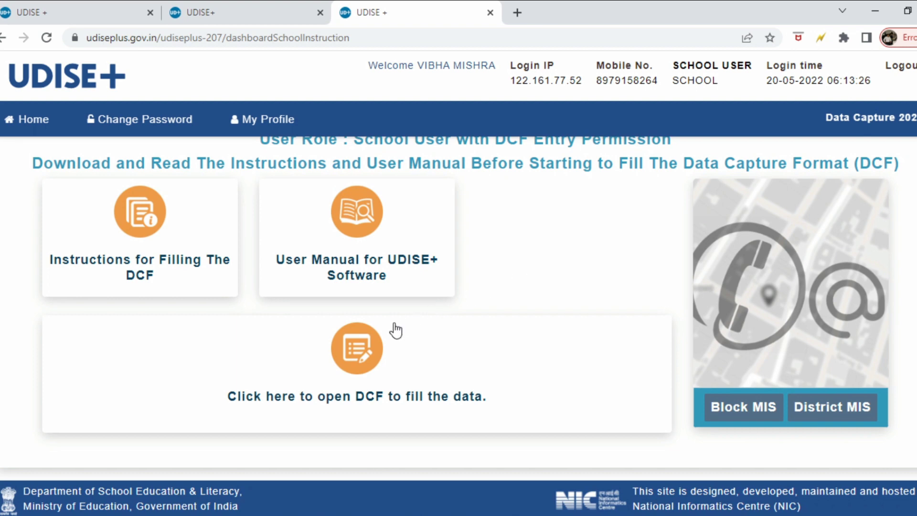
{"action": "left_click", "coordinate": [362, 363]}
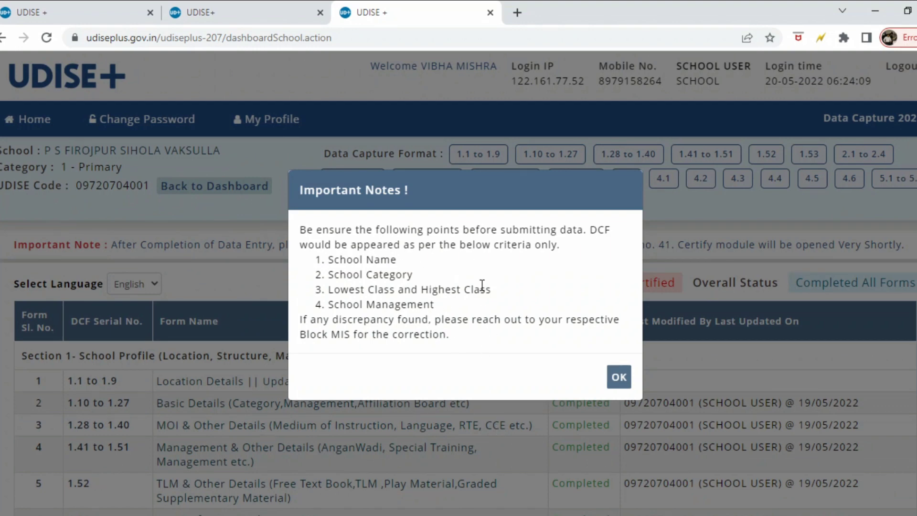
{"action": "left_click", "coordinate": [617, 378]}
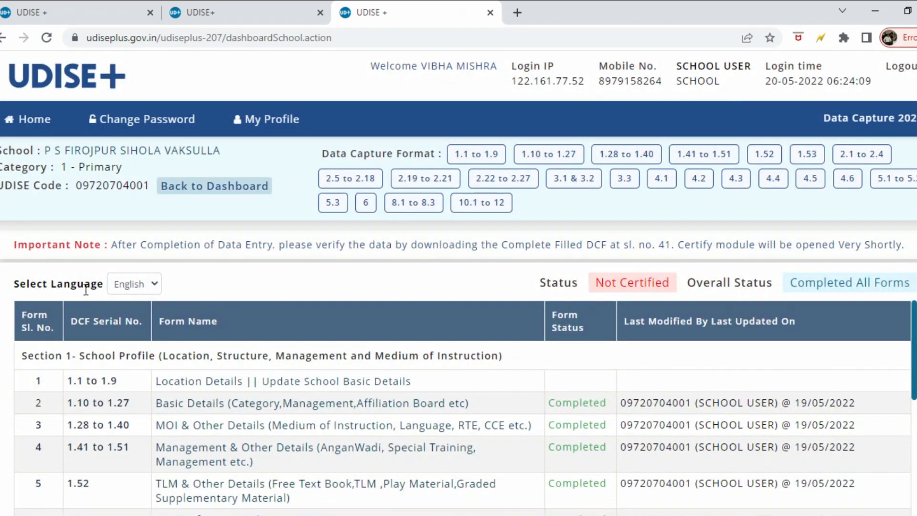
Set the display language of the DCF form list to Hindi.
{"action": "left_click", "coordinate": [152, 283]}
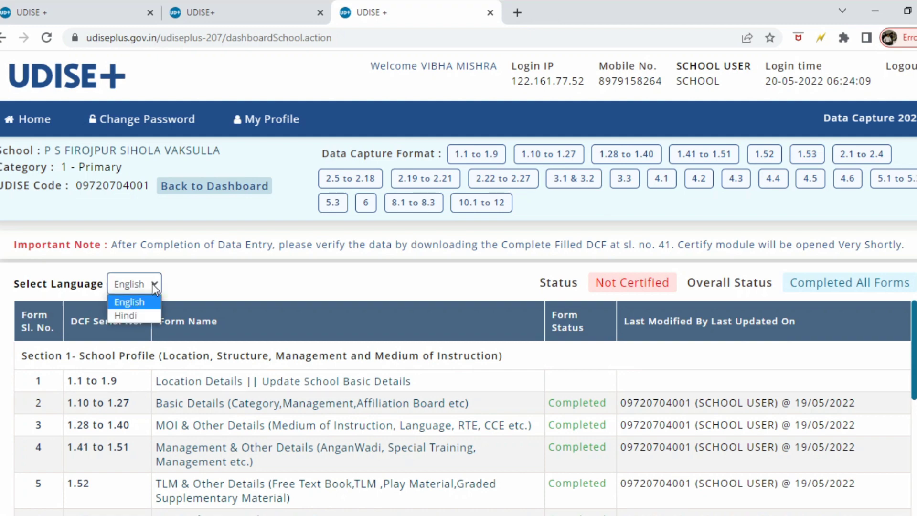
{"action": "left_click", "coordinate": [136, 316]}
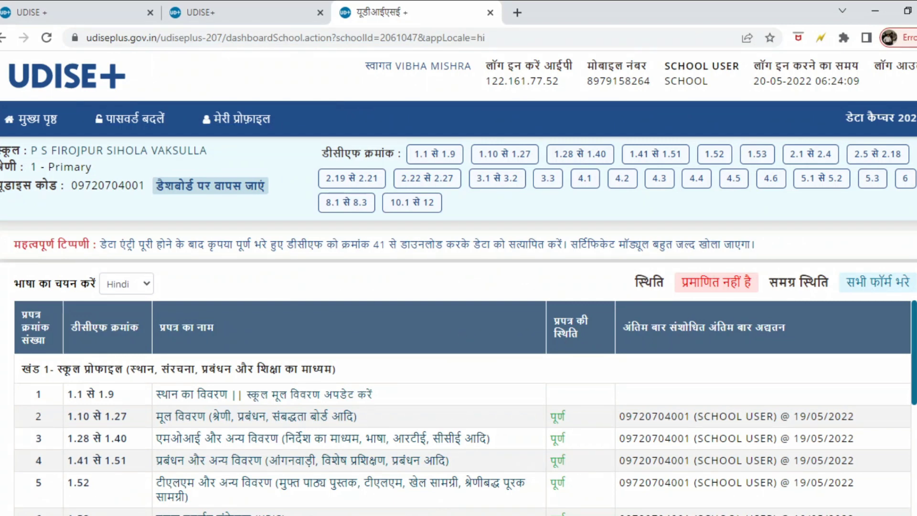
Open the location details form (1.1 to 1.9), review its entries and continue to the basic details form (1.10 to 1.27).
{"action": "scroll", "coordinate": [459, 325], "scroll_direction": "down", "scroll_amount": 1}
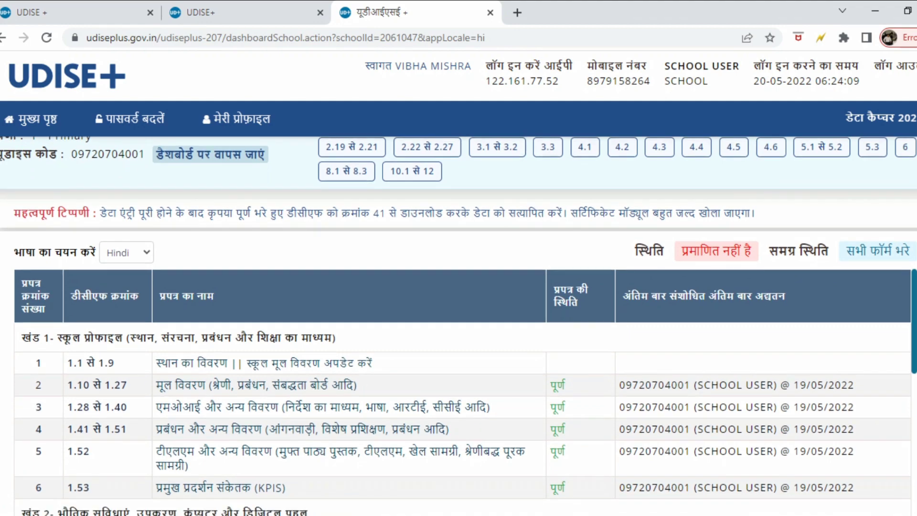
{"action": "scroll", "coordinate": [458, 325], "scroll_direction": "down", "scroll_amount": 1}
{"action": "scroll", "coordinate": [458, 325], "scroll_direction": "up", "scroll_amount": 2}
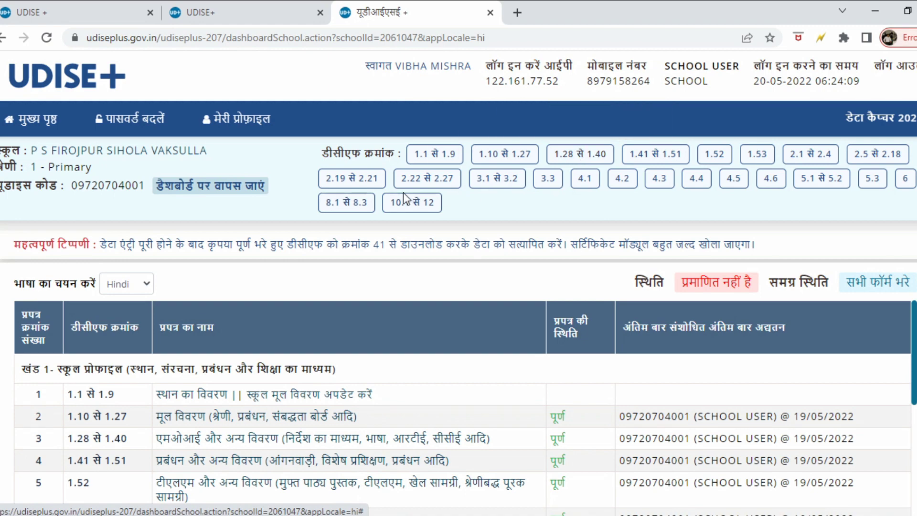
{"action": "scroll", "coordinate": [432, 213], "scroll_direction": "down", "scroll_amount": 3}
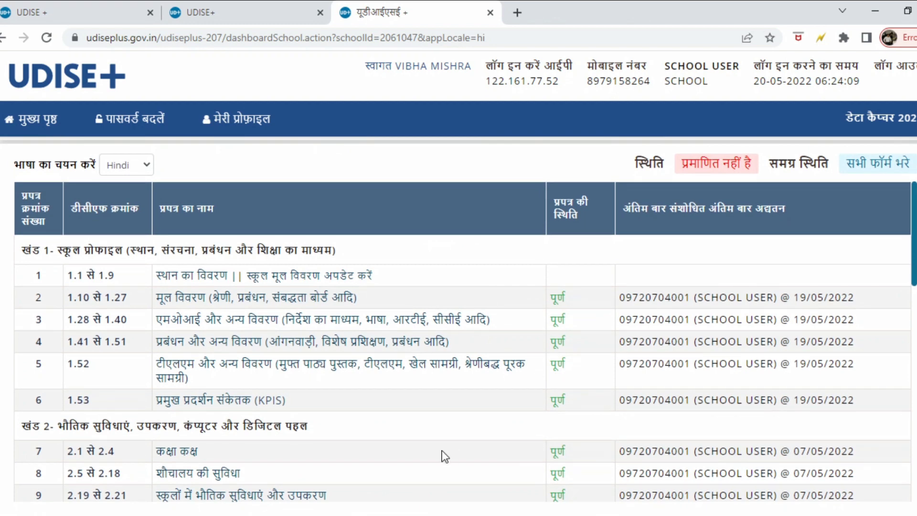
{"action": "left_click", "coordinate": [188, 282]}
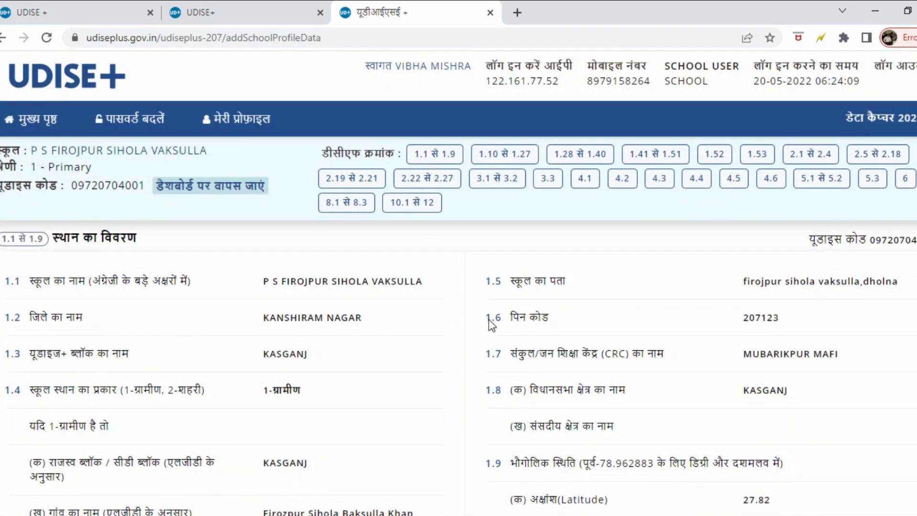
{"action": "scroll", "coordinate": [459, 325], "scroll_direction": "down", "scroll_amount": 5}
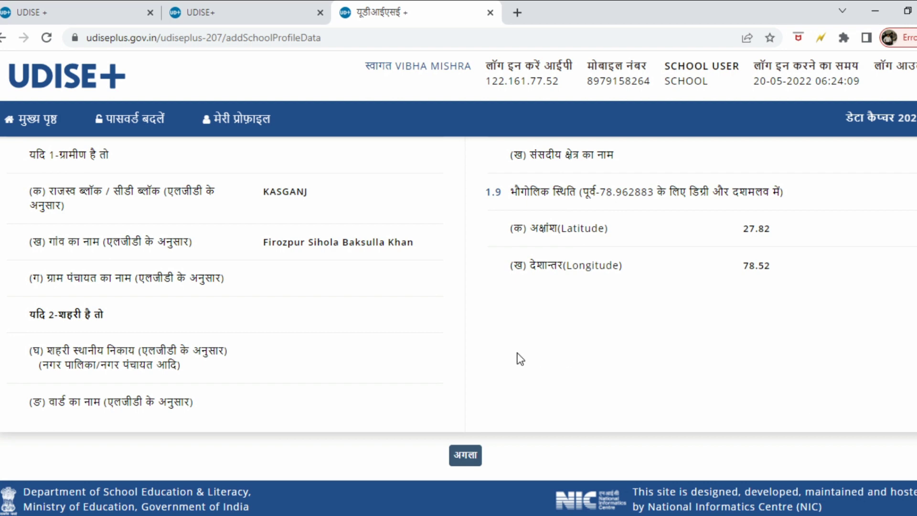
{"action": "left_click", "coordinate": [466, 457]}
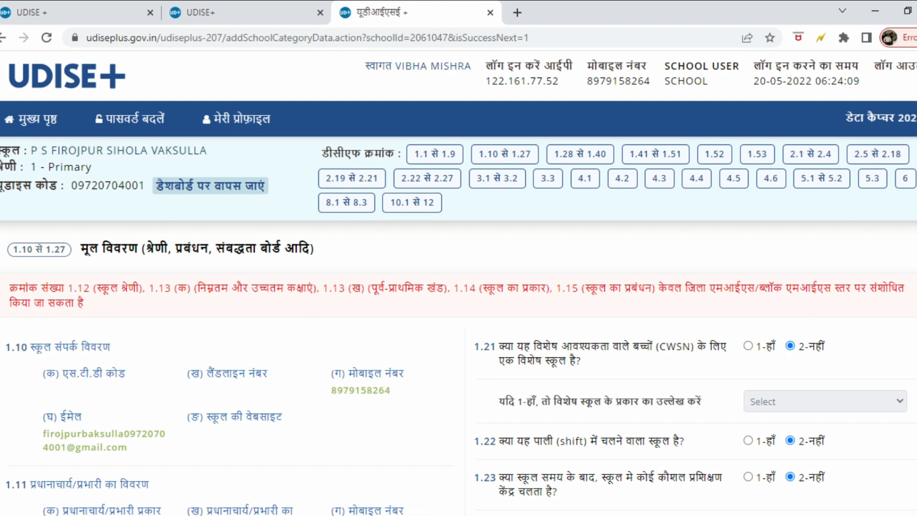
In item 1.16, select 1- Head of the School/In-charge as respondent type and check the respondent's name and mobile number fields.
{"action": "scroll", "coordinate": [459, 325], "scroll_direction": "down", "scroll_amount": 7}
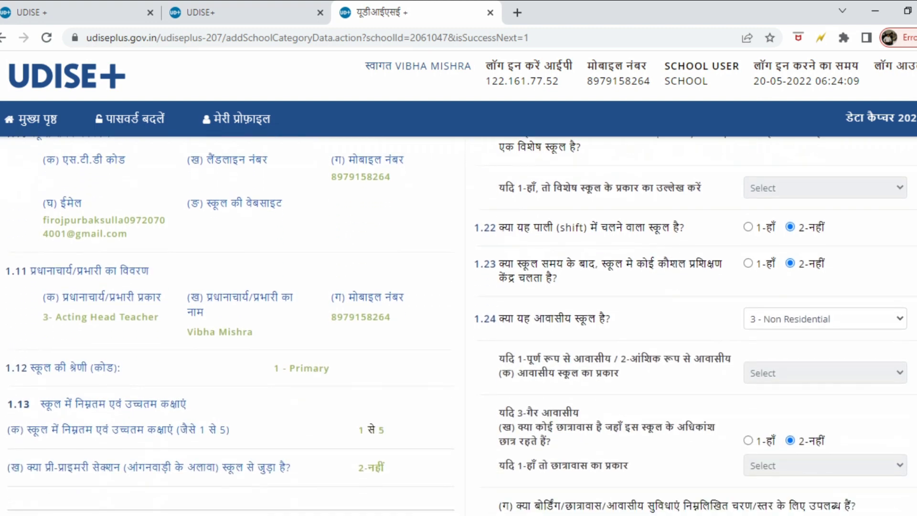
{"action": "scroll", "coordinate": [458, 325], "scroll_direction": "down", "scroll_amount": 3}
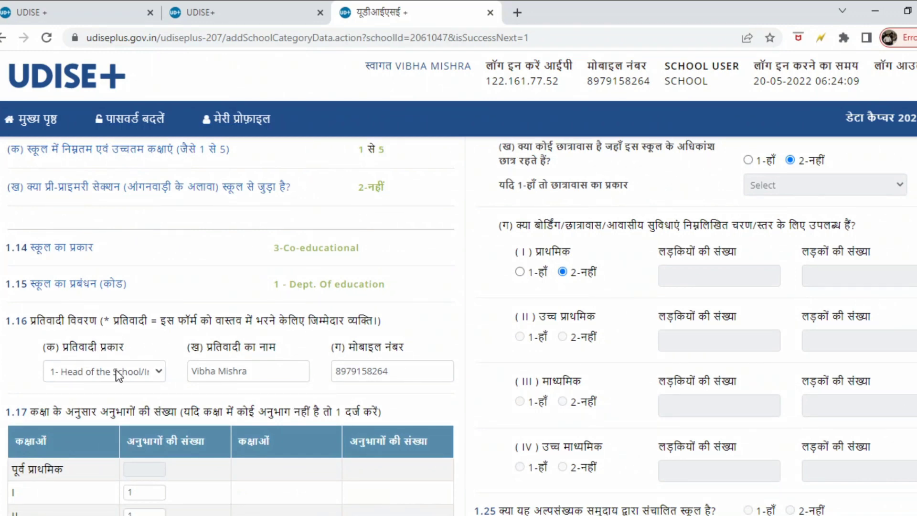
{"action": "left_click", "coordinate": [157, 372]}
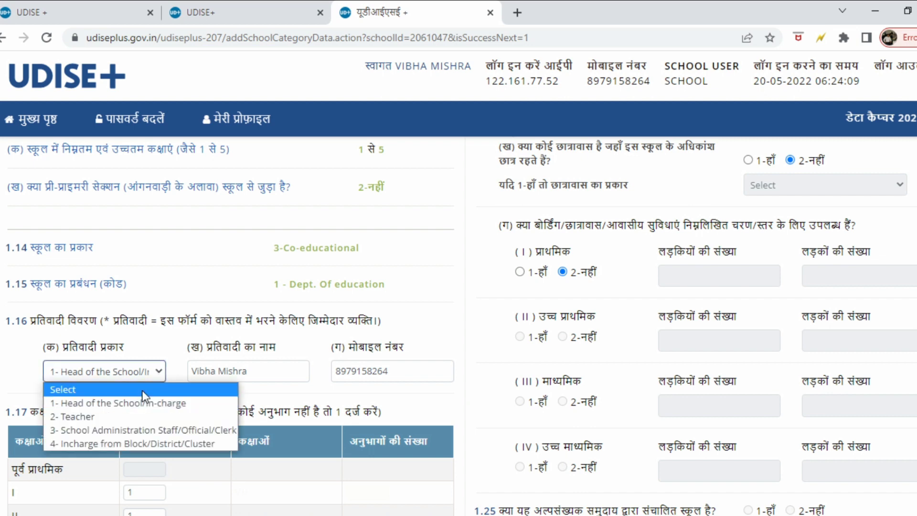
{"action": "left_click", "coordinate": [151, 405]}
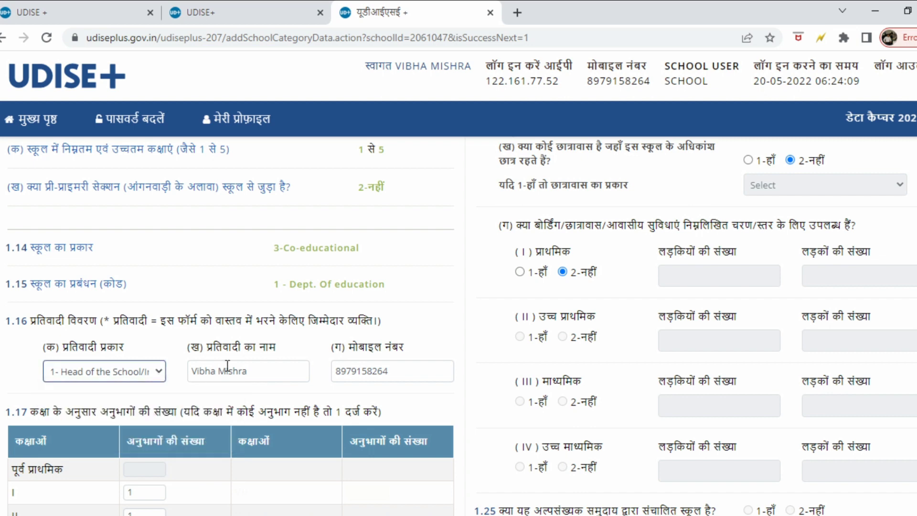
{"action": "left_click", "coordinate": [271, 366]}
{"action": "left_click", "coordinate": [409, 365]}
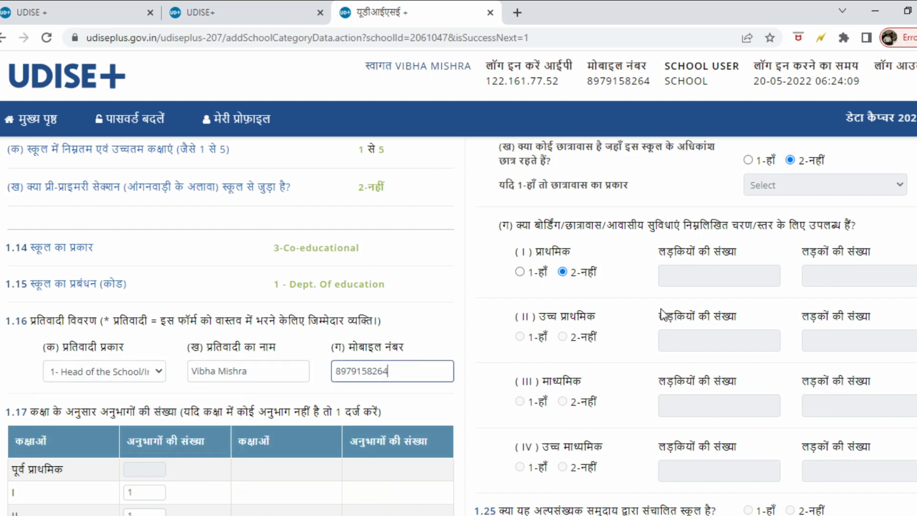
Review the other respondent type options in item 1.16 and the remaining basic details items 1.17 to 1.19.
{"action": "scroll", "coordinate": [459, 325], "scroll_direction": "down", "scroll_amount": 3}
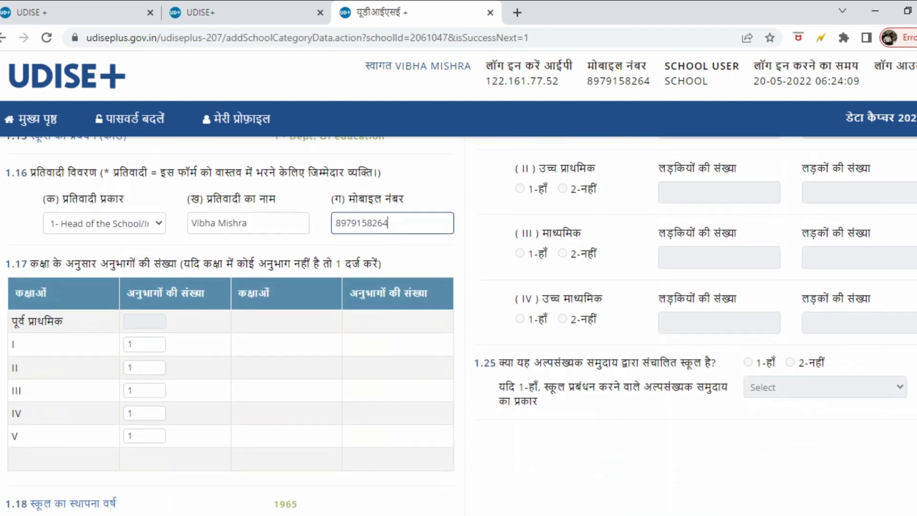
{"action": "left_click", "coordinate": [150, 205]}
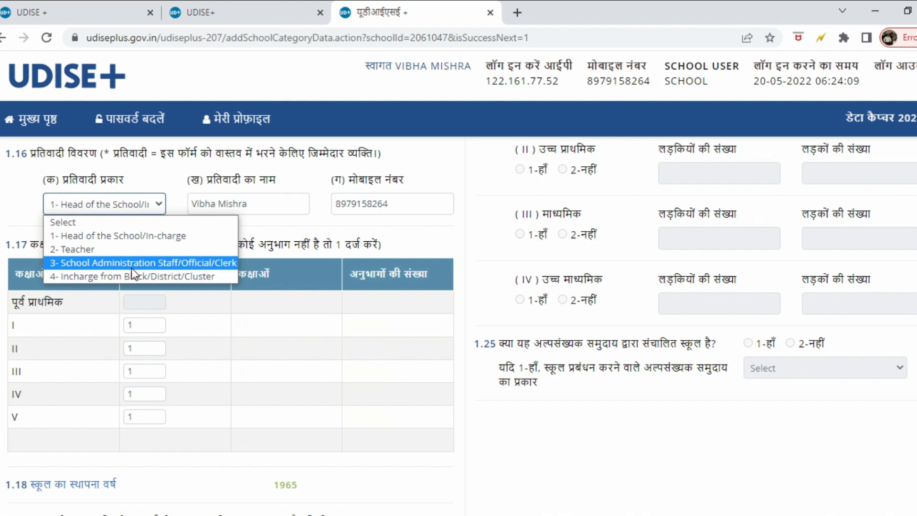
{"action": "left_click", "coordinate": [31, 225]}
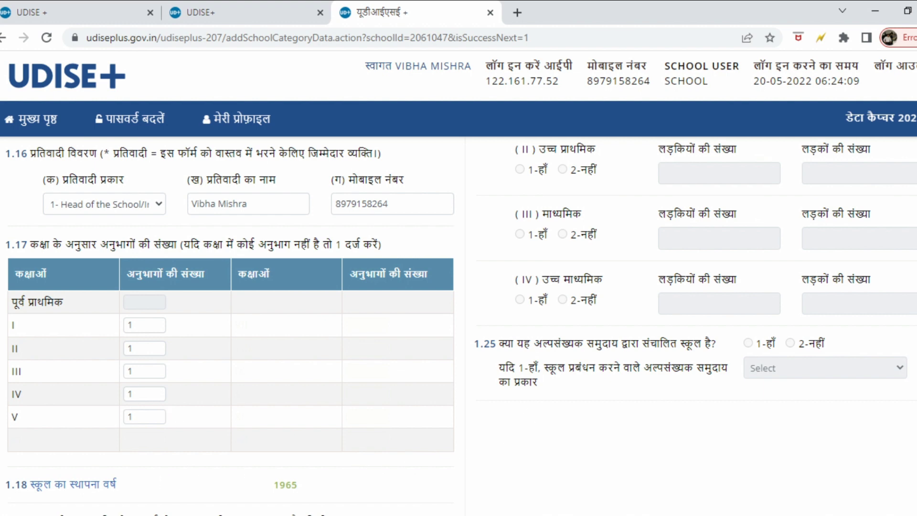
{"action": "scroll", "coordinate": [458, 287], "scroll_direction": "down", "scroll_amount": 6}
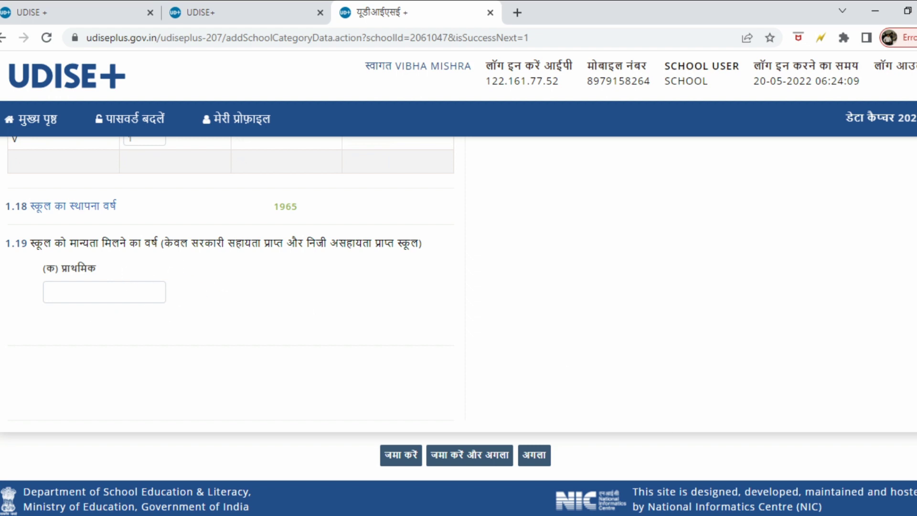
Review items 1.21 to 1.24 of the basic details form, including the residential status options in item 1.24.
{"action": "scroll", "coordinate": [459, 325], "scroll_direction": "up", "scroll_amount": 15}
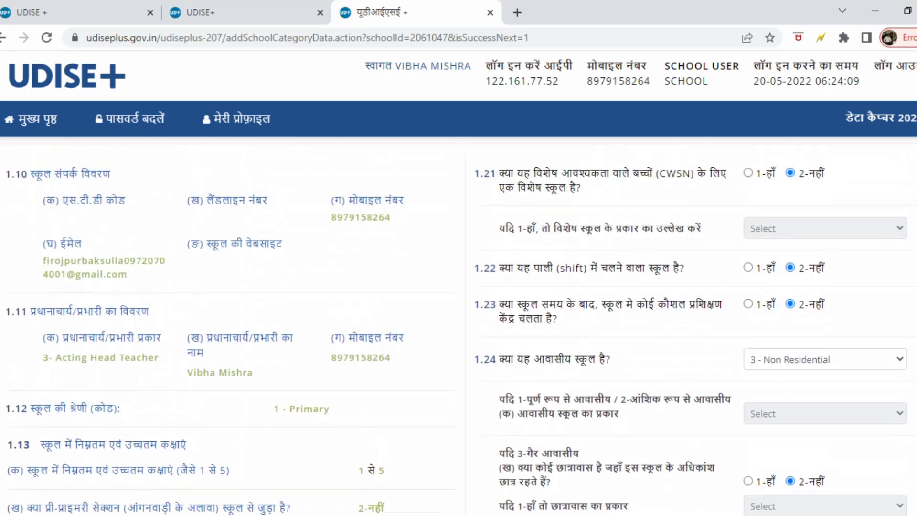
{"action": "scroll", "coordinate": [459, 324], "scroll_direction": "up", "scroll_amount": 2}
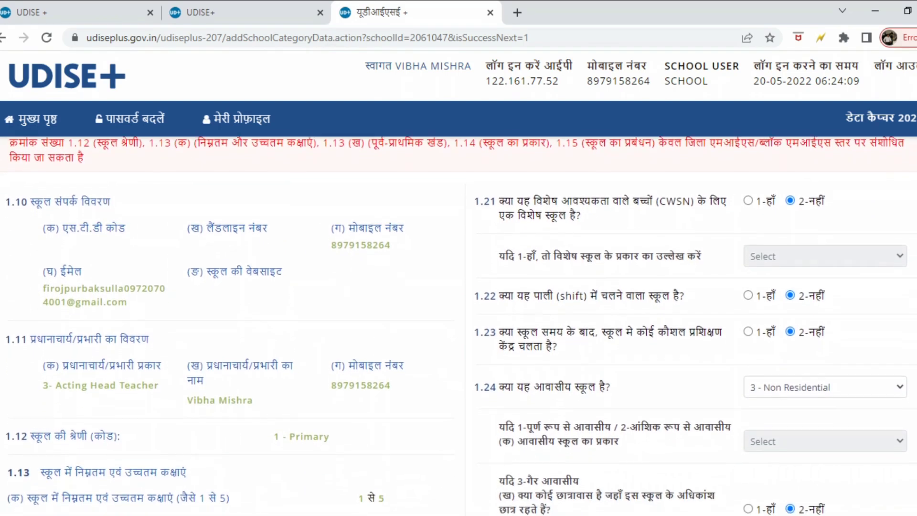
{"action": "scroll", "coordinate": [459, 324], "scroll_direction": "down", "scroll_amount": 1}
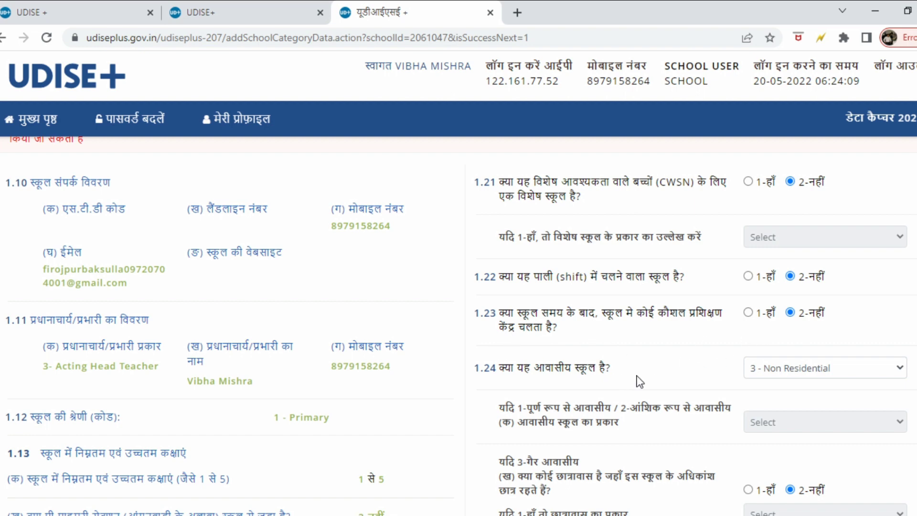
{"action": "left_click", "coordinate": [813, 371]}
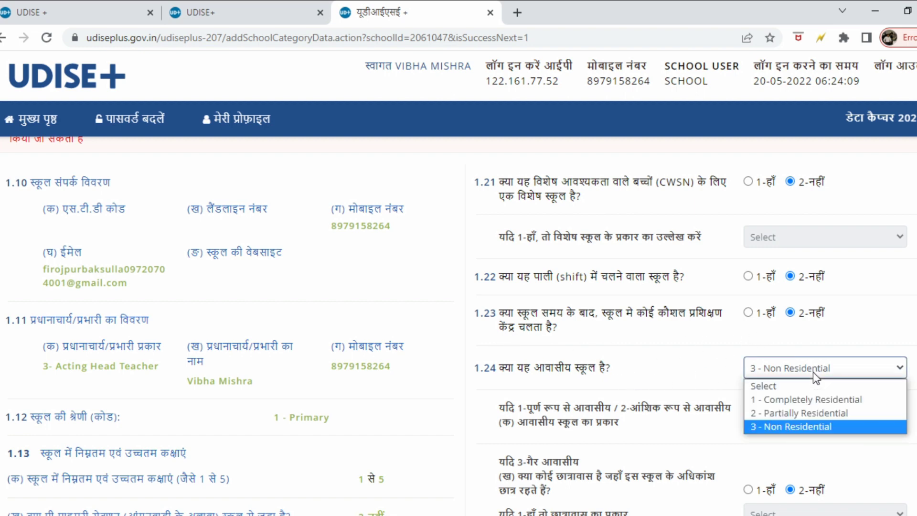
{"action": "left_click", "coordinate": [813, 372]}
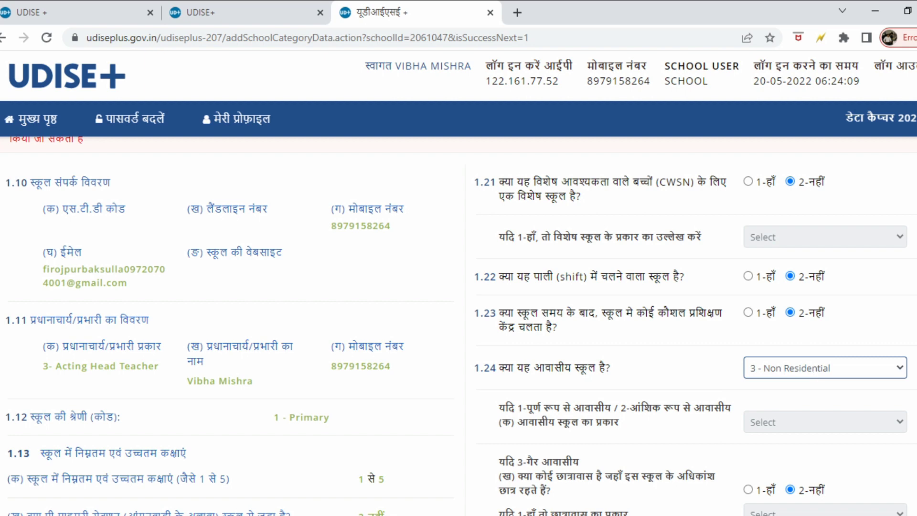
{"action": "scroll", "coordinate": [461, 325], "scroll_direction": "down", "scroll_amount": 4}
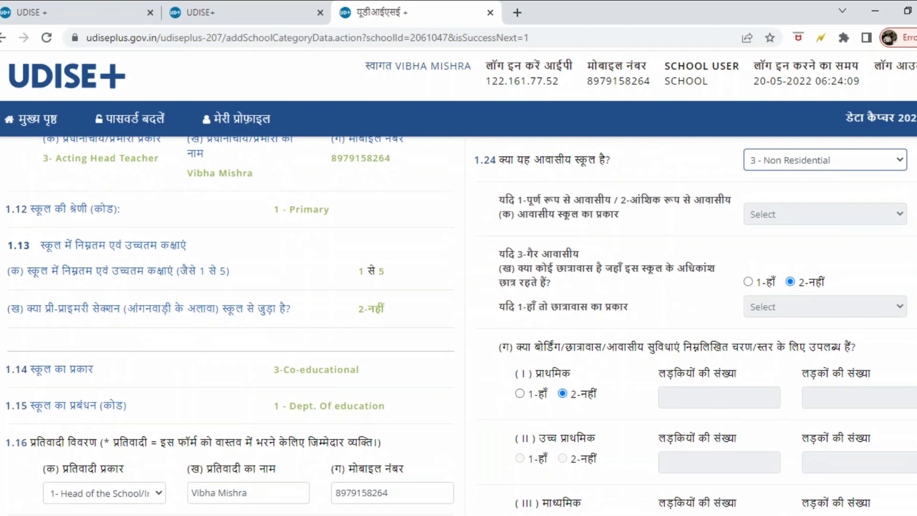
Try 1 - Completely Residential in item 1.24 and view the residential school types in part (क).
{"action": "left_click", "coordinate": [778, 162]}
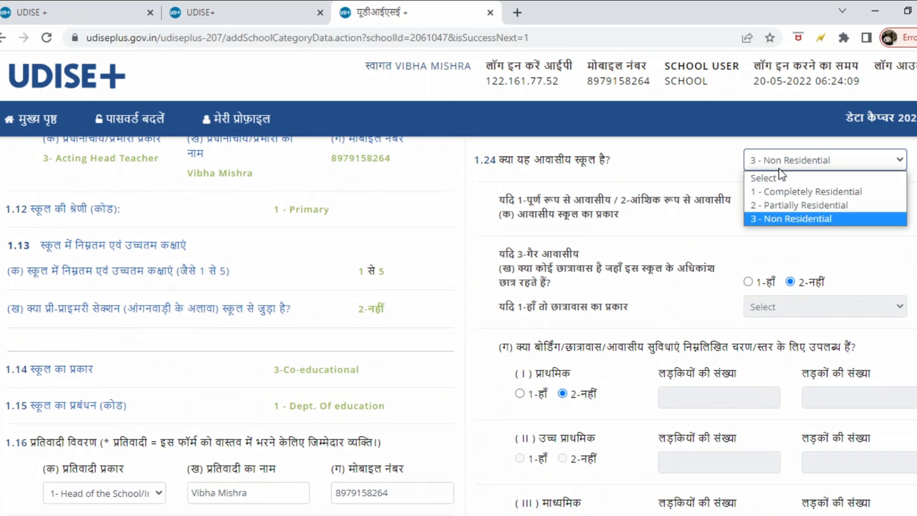
{"action": "left_click", "coordinate": [792, 193]}
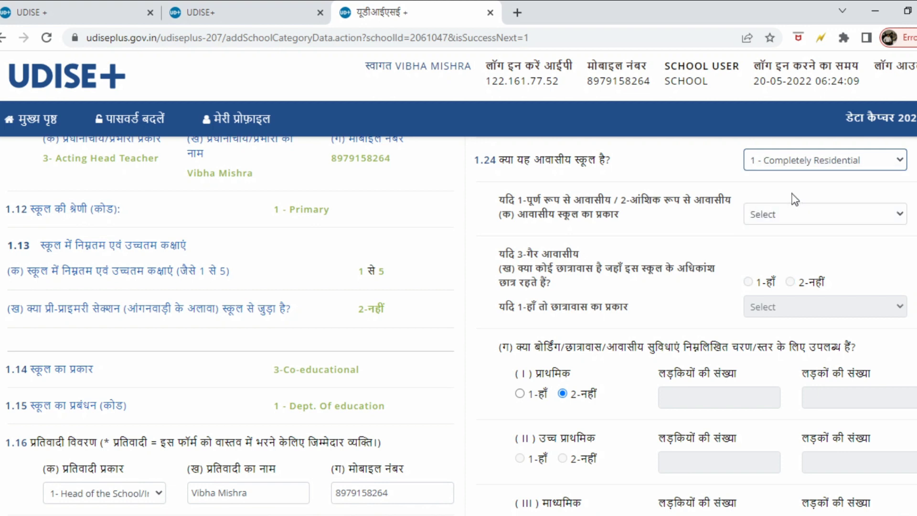
{"action": "left_click", "coordinate": [793, 219]}
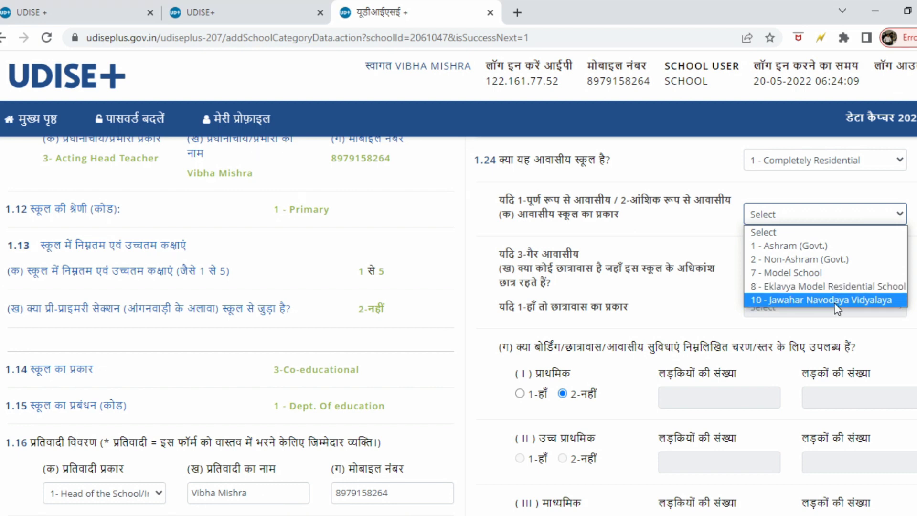
{"action": "left_click", "coordinate": [801, 213]}
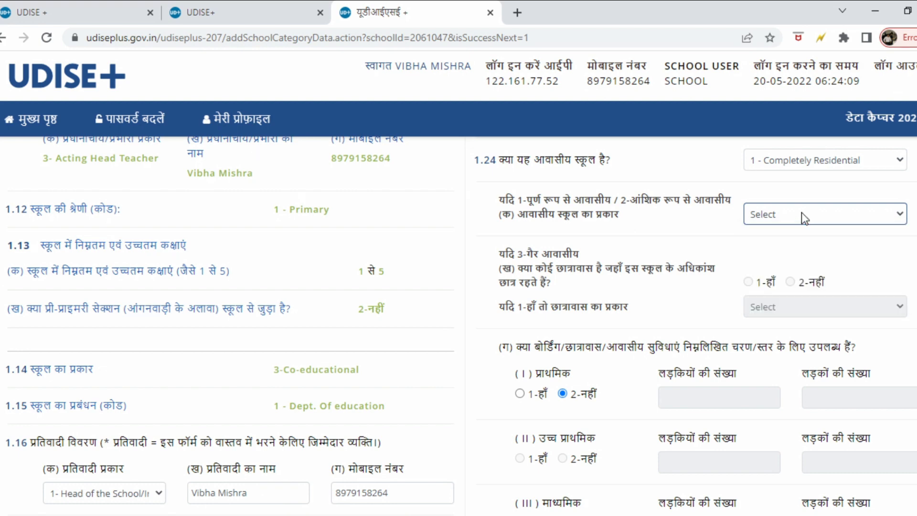
Set item 1.24 to 3 - Non Residential and answer 2-नहीं to the hostel question in part (ख).
{"action": "left_click", "coordinate": [793, 156]}
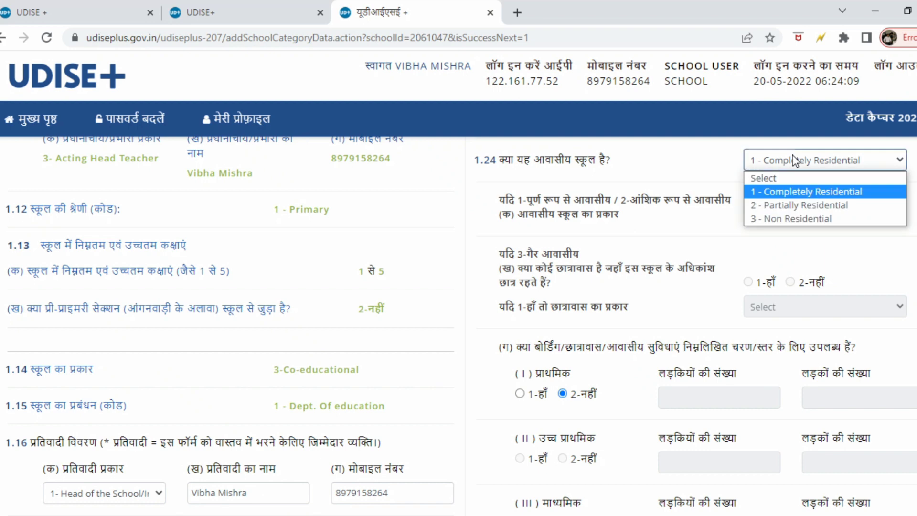
{"action": "left_click", "coordinate": [784, 220]}
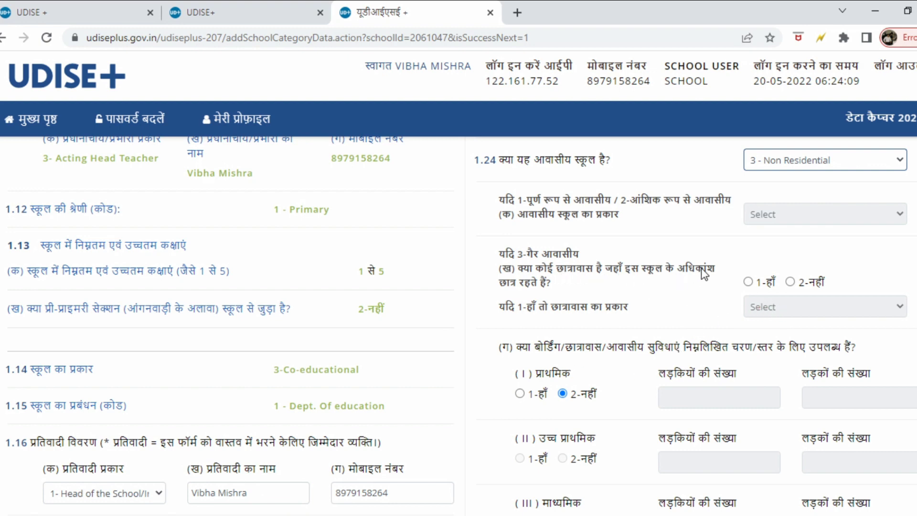
{"action": "left_click", "coordinate": [791, 283]}
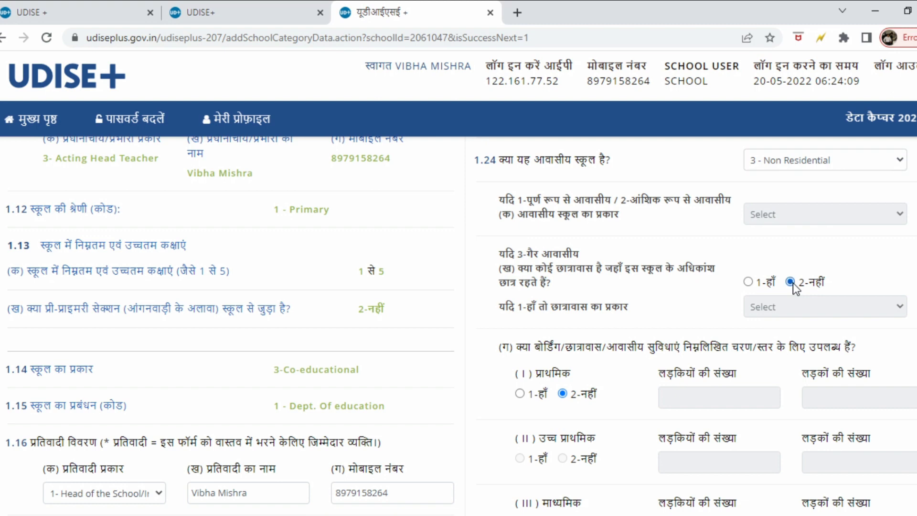
Check the boarding facilities in item 1.24 (ग) and item 1.25, and save the form, continuing to the next one.
{"action": "scroll", "coordinate": [462, 325], "scroll_direction": "down", "scroll_amount": 3}
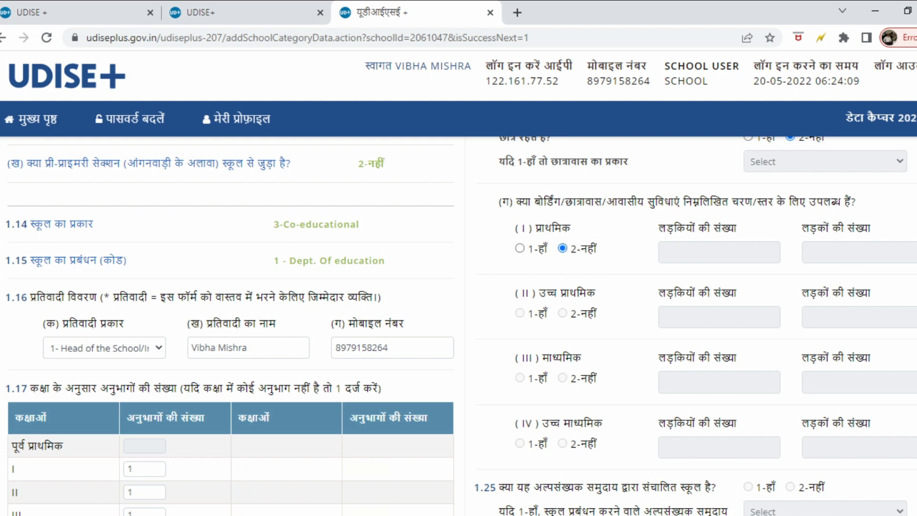
{"action": "scroll", "coordinate": [459, 325], "scroll_direction": "down", "scroll_amount": 5}
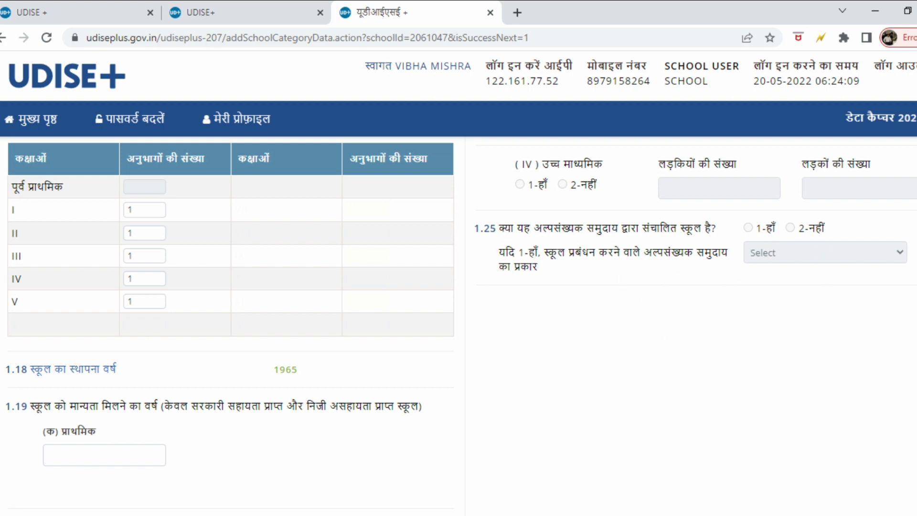
{"action": "scroll", "coordinate": [229, 287], "scroll_direction": "down", "scroll_amount": 3}
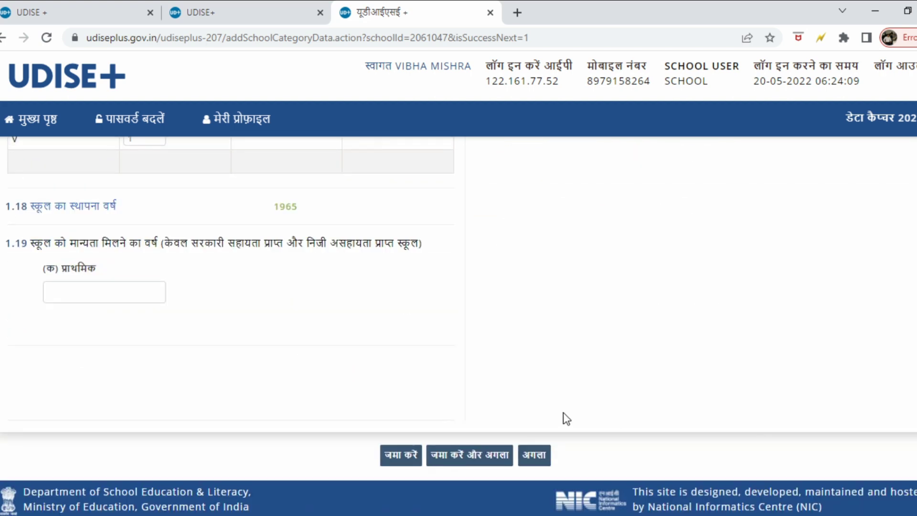
{"action": "left_click", "coordinate": [467, 460]}
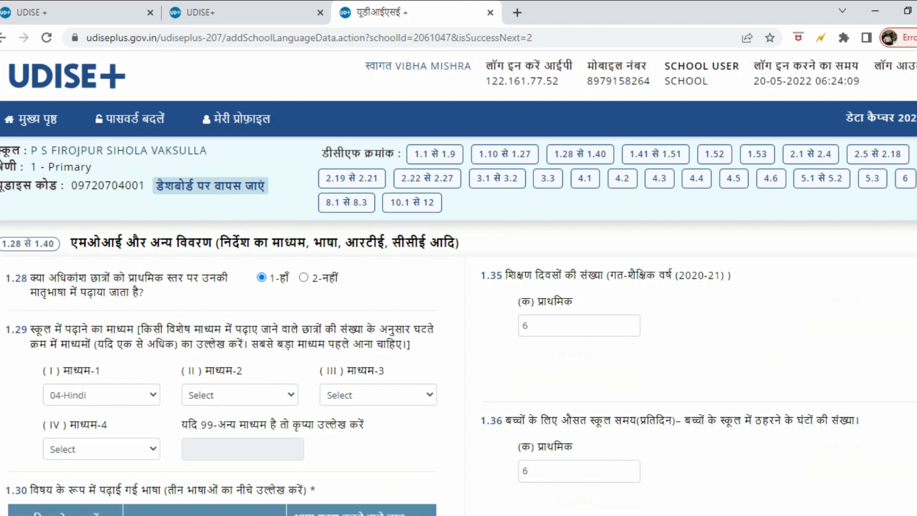
Reopen the medium of instruction form (1.28 to 1.40) from the dashboard and view the medium-2 options in item 1.29.
{"action": "left_click", "coordinate": [186, 187]}
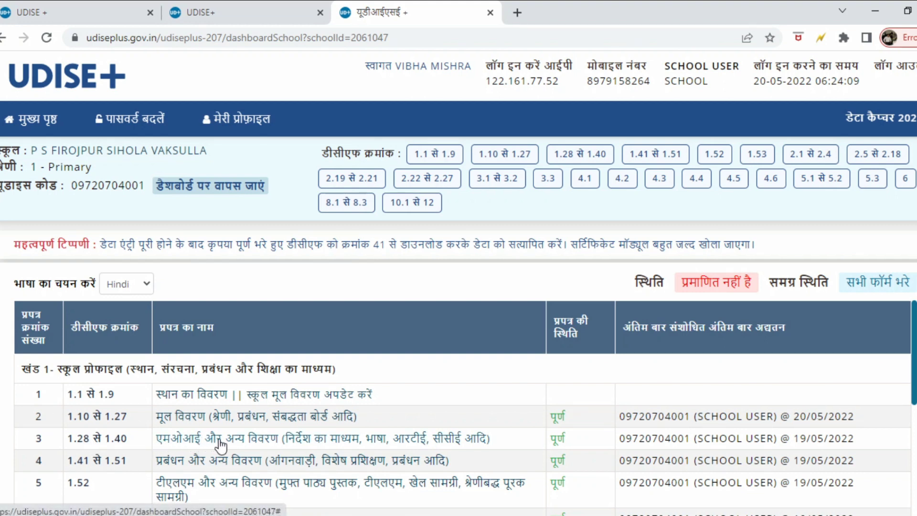
{"action": "left_click", "coordinate": [235, 446]}
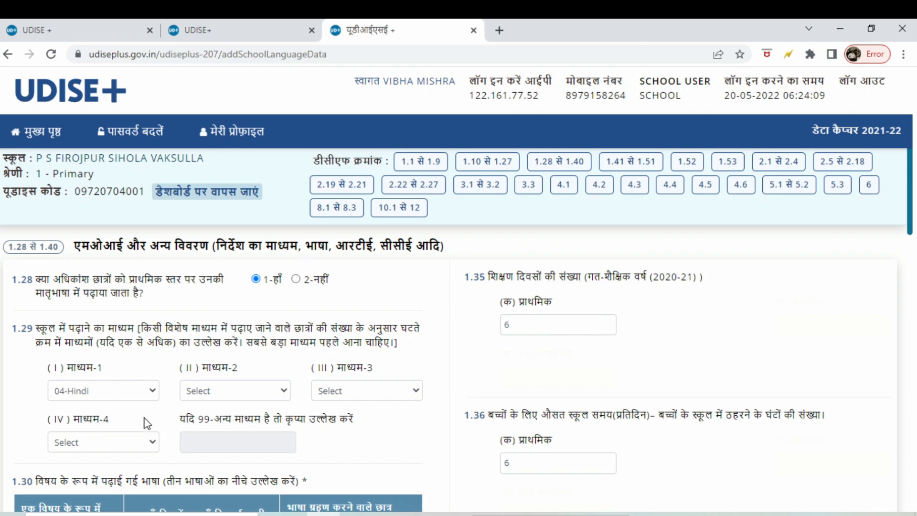
{"action": "left_click", "coordinate": [285, 398]}
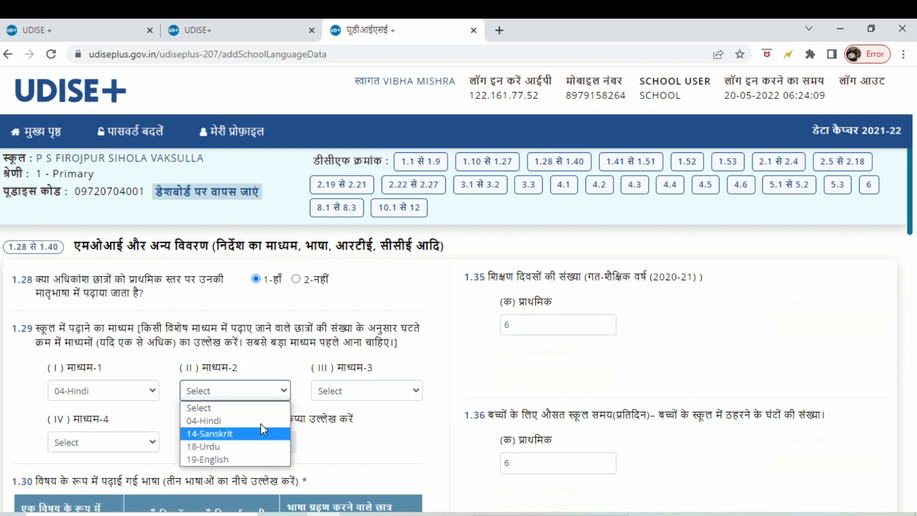
{"action": "left_click", "coordinate": [281, 374]}
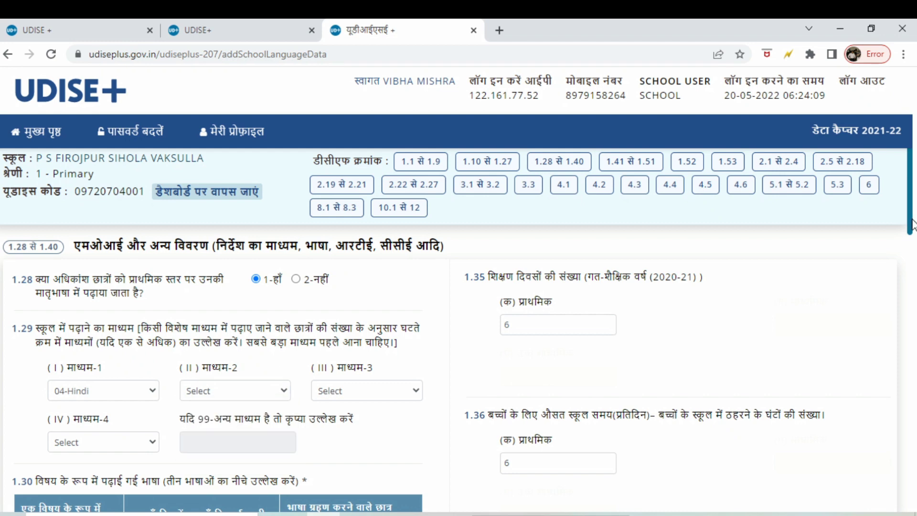
Review the languages taught as subjects in item 1.30 and check the class selection for 04-Hindi.
{"action": "scroll", "coordinate": [913, 224], "scroll_direction": "down", "scroll_amount": 5}
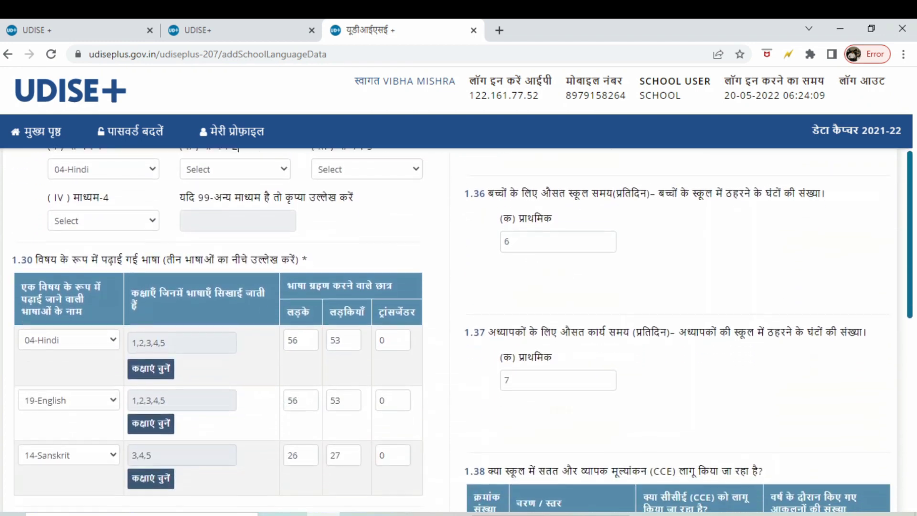
{"action": "scroll", "coordinate": [459, 330], "scroll_direction": "down", "scroll_amount": 2}
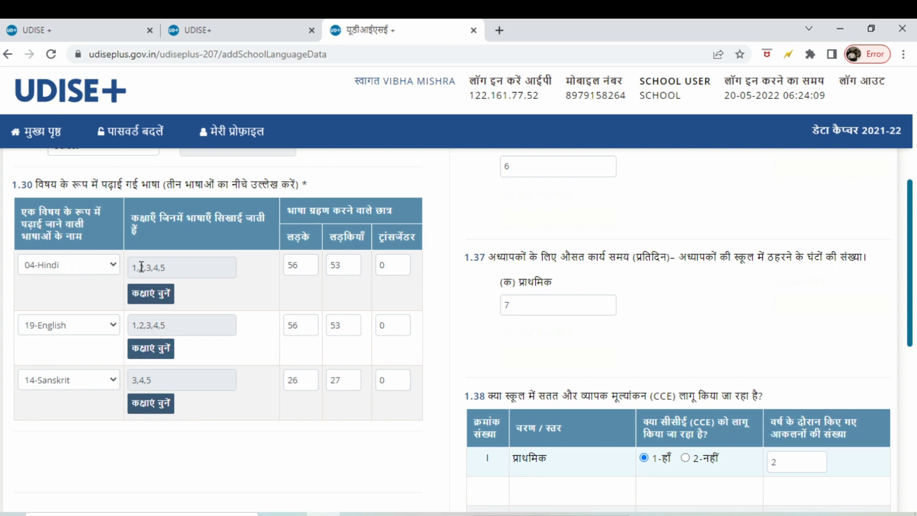
{"action": "left_click", "coordinate": [150, 293]}
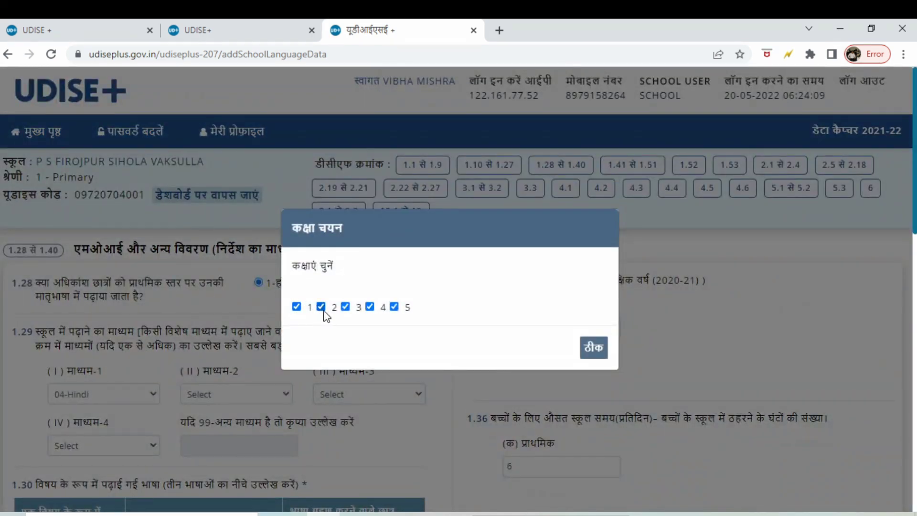
{"action": "left_click", "coordinate": [598, 351]}
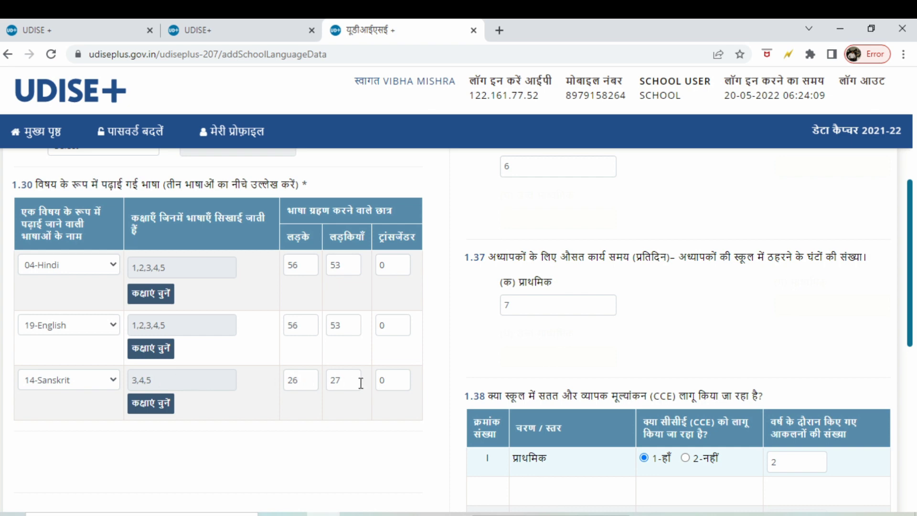
Review the medium of instruction form's entries through item 1.39 and save it, continuing to the form for items 1.41 to 1.51.
{"action": "scroll", "coordinate": [911, 275], "scroll_direction": "down", "scroll_amount": 8}
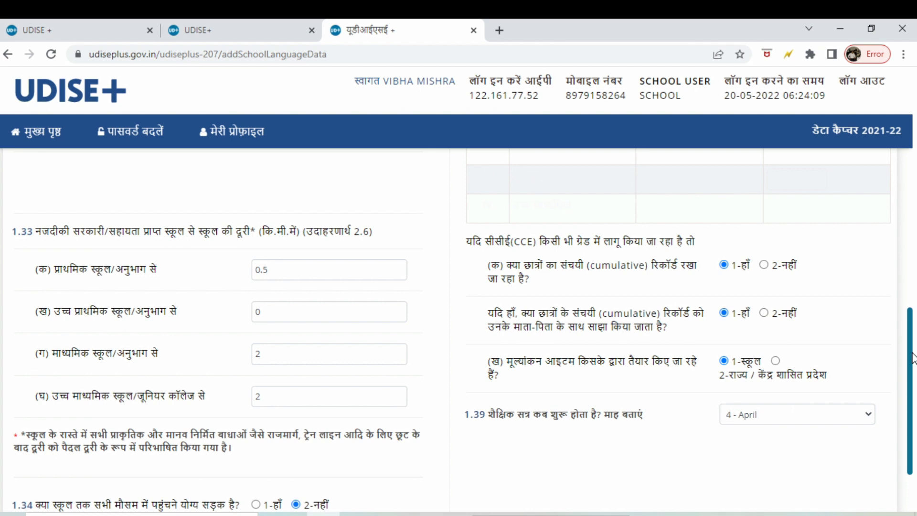
{"action": "scroll", "coordinate": [912, 359], "scroll_direction": "down", "scroll_amount": 3}
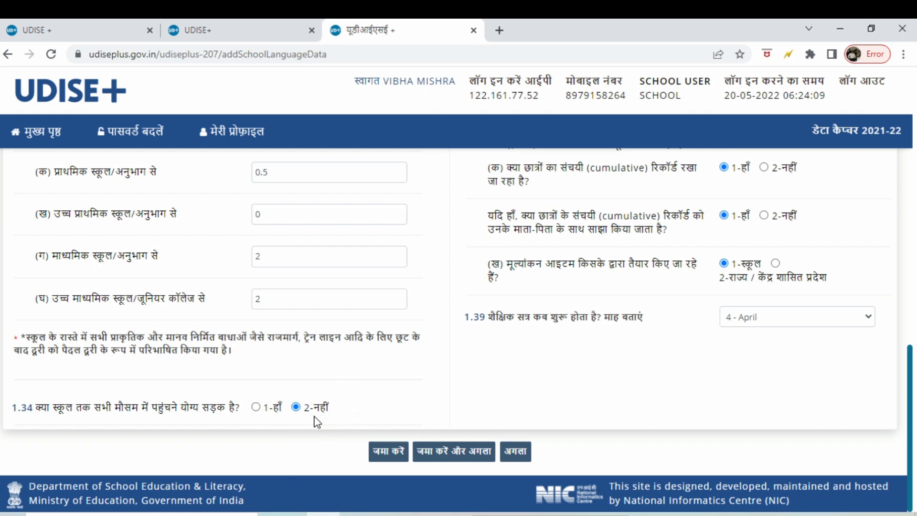
{"action": "left_click_drag", "start_coordinate": [910, 391], "coordinate": [910, 213]}
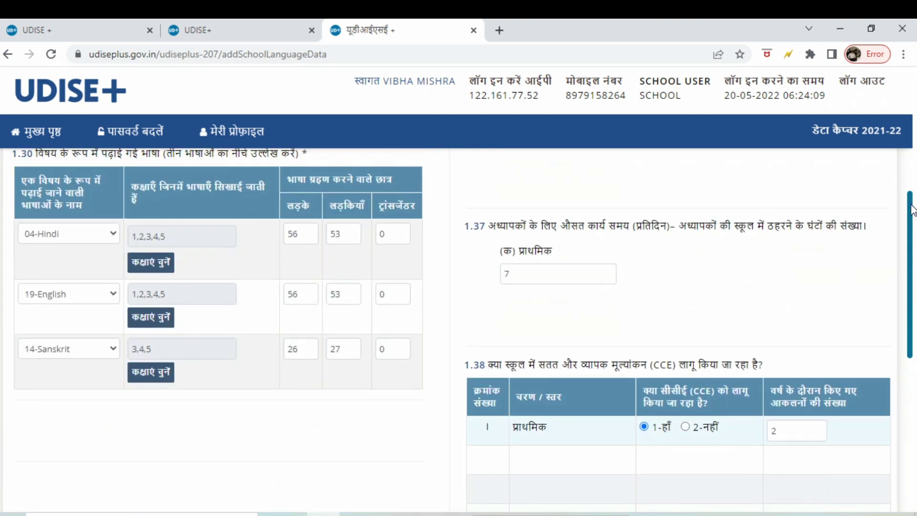
{"action": "left_click_drag", "start_coordinate": [913, 210], "coordinate": [914, 94]}
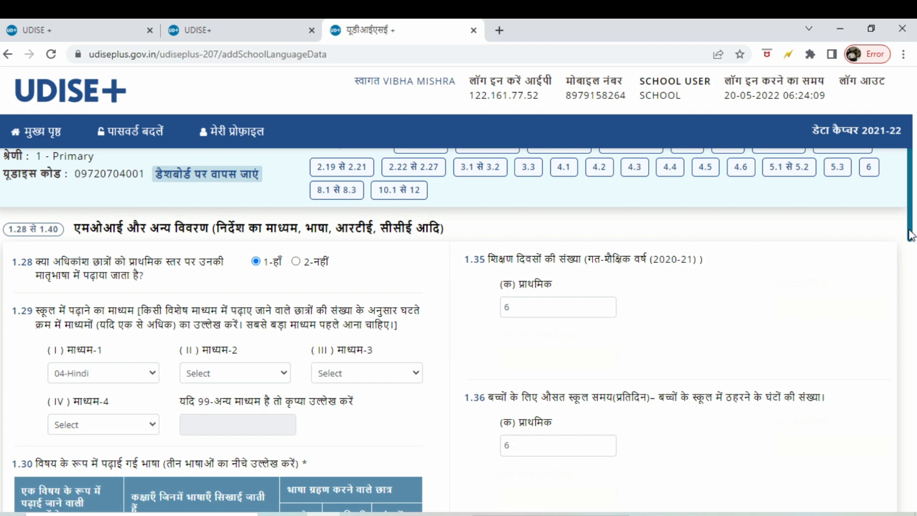
{"action": "left_click_drag", "start_coordinate": [910, 234], "coordinate": [910, 356]}
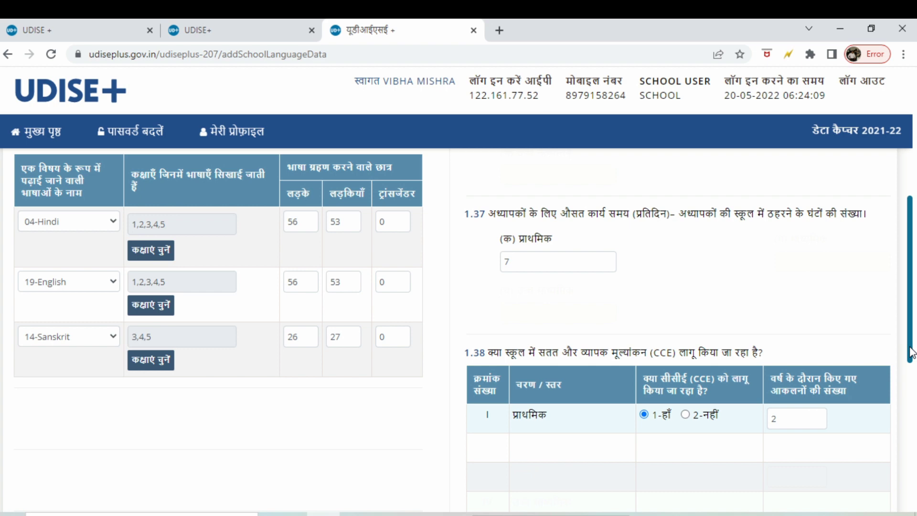
{"action": "left_click_drag", "start_coordinate": [911, 354], "coordinate": [913, 481]}
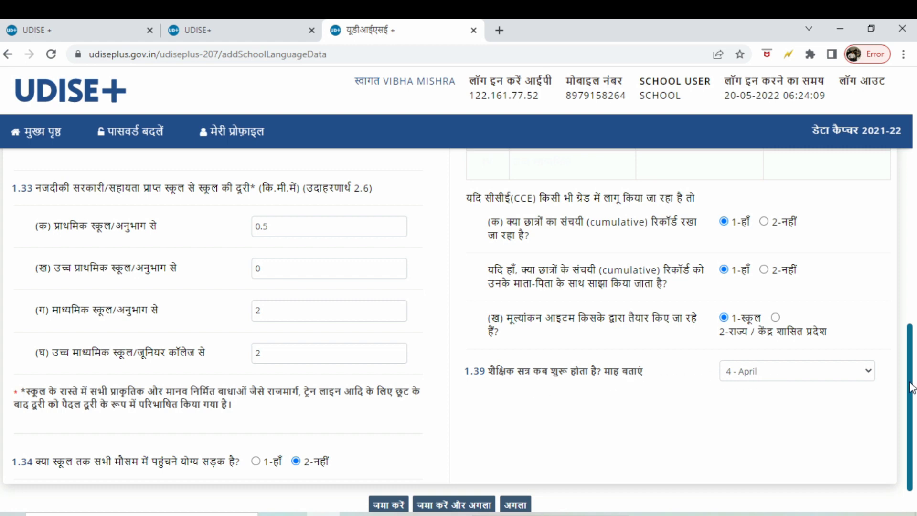
{"action": "scroll", "coordinate": [913, 433], "scroll_direction": "down", "scroll_amount": 2}
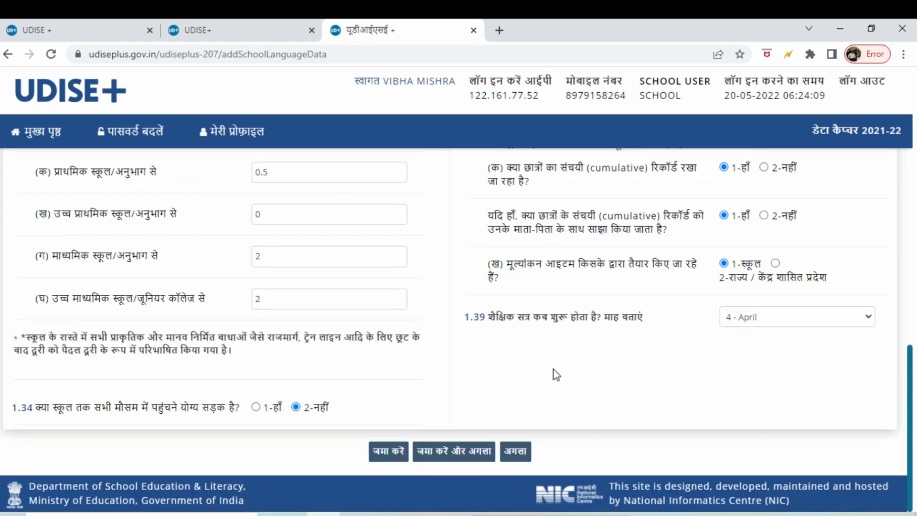
{"action": "left_click", "coordinate": [443, 456]}
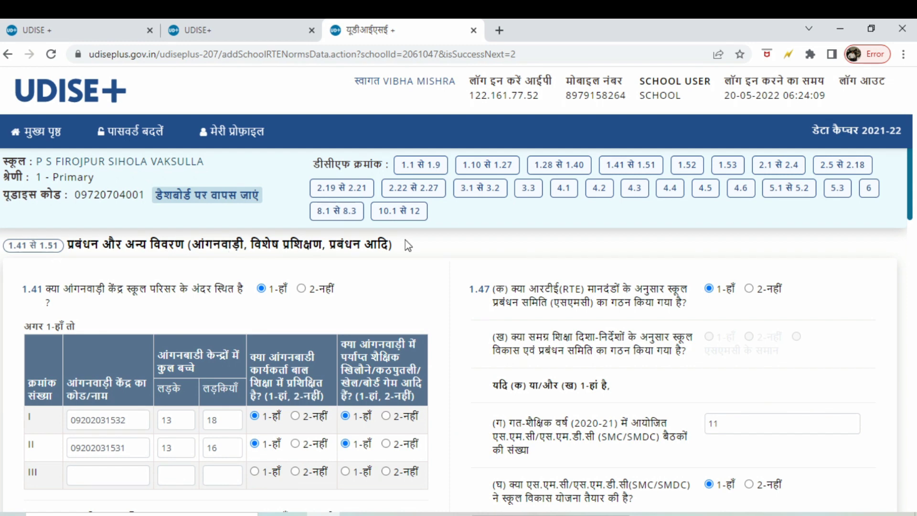
Review the Anganwadi, special training, remedial teaching and school visit entries in items 1.41 to 1.46.
{"action": "left_click_drag", "start_coordinate": [913, 203], "coordinate": [913, 244]}
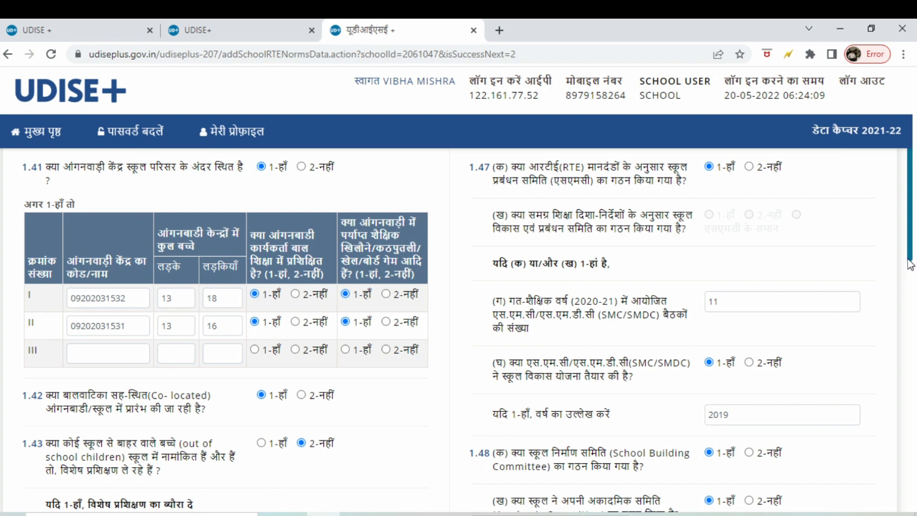
{"action": "left_click_drag", "start_coordinate": [912, 263], "coordinate": [916, 359]}
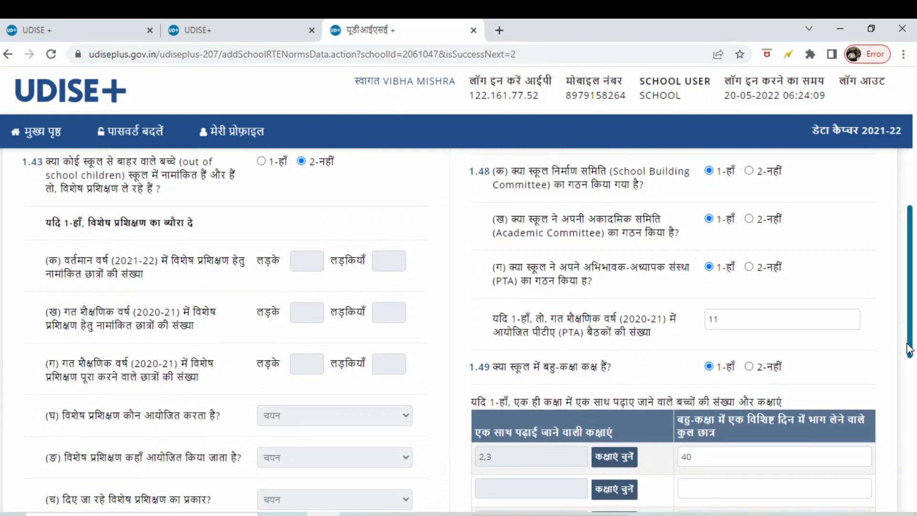
{"action": "left_click_drag", "start_coordinate": [912, 352], "coordinate": [914, 472]}
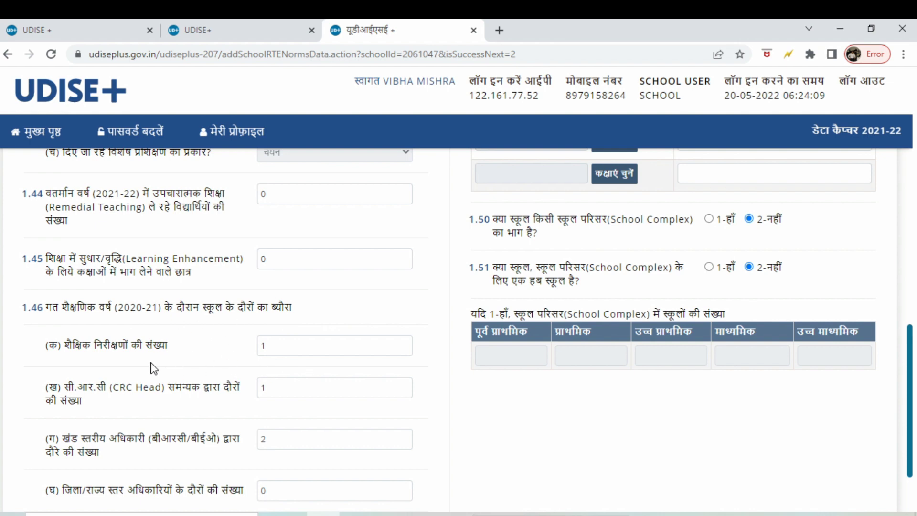
{"action": "scroll", "coordinate": [300, 346], "scroll_direction": "down", "scroll_amount": 2}
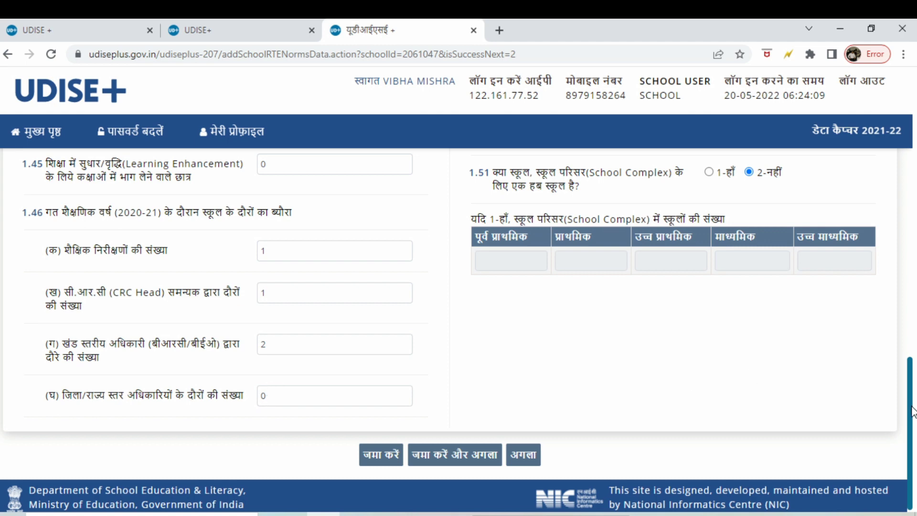
Review the school management committee entries in item 1.47, including the development plan year, and the committee answers in item 1.48.
{"action": "left_click_drag", "start_coordinate": [912, 410], "coordinate": [913, 179]}
{"action": "scroll", "coordinate": [913, 162], "scroll_direction": "down", "scroll_amount": 2}
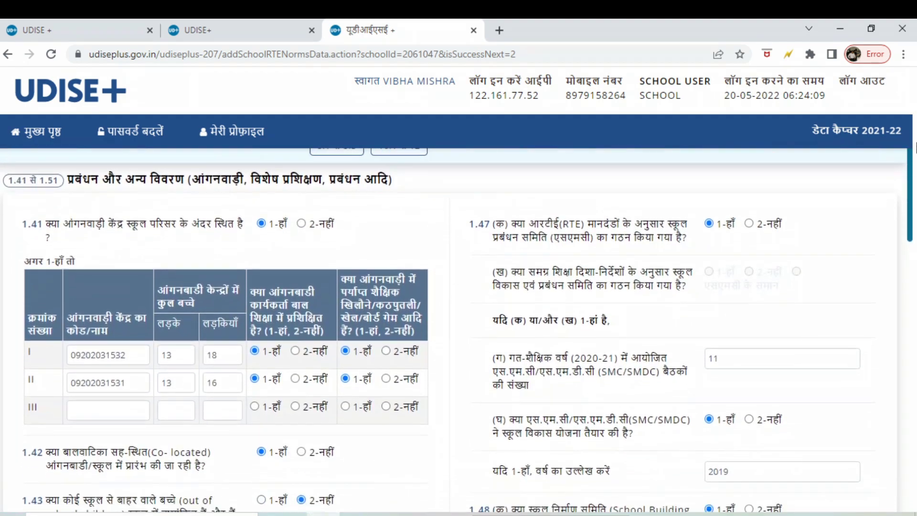
{"action": "left_click_drag", "start_coordinate": [916, 153], "coordinate": [916, 157]}
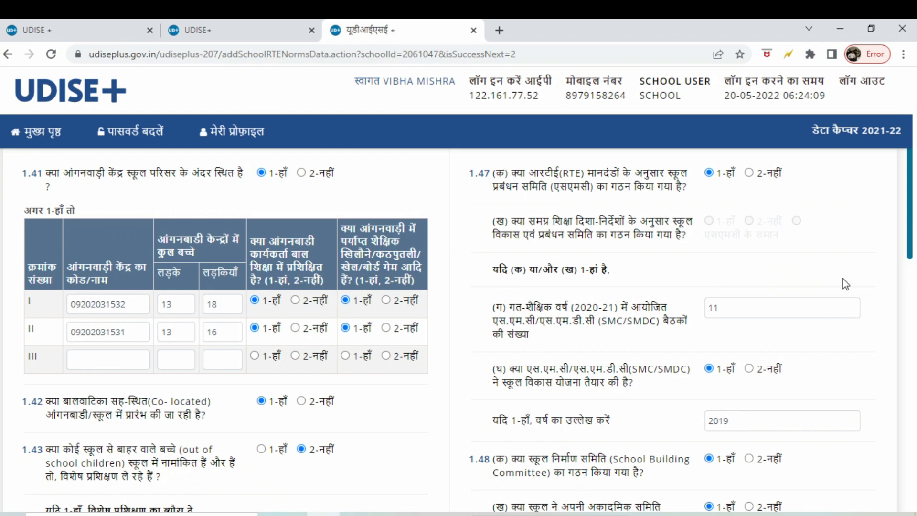
{"action": "left_click_drag", "start_coordinate": [913, 237], "coordinate": [913, 306]}
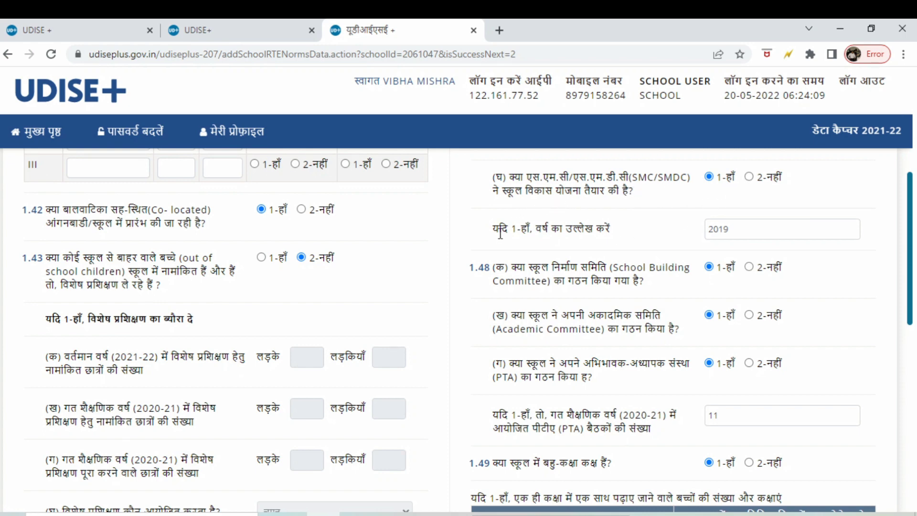
{"action": "left_click", "coordinate": [748, 233]}
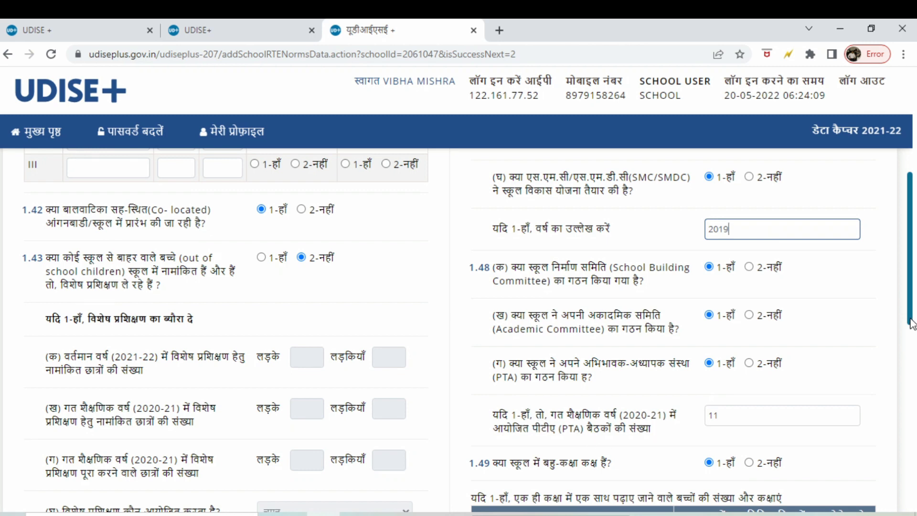
Check the class selection in the first multi-class row of item 1.49, keeping classes 2 and 3.
{"action": "left_click_drag", "start_coordinate": [912, 321], "coordinate": [912, 401]}
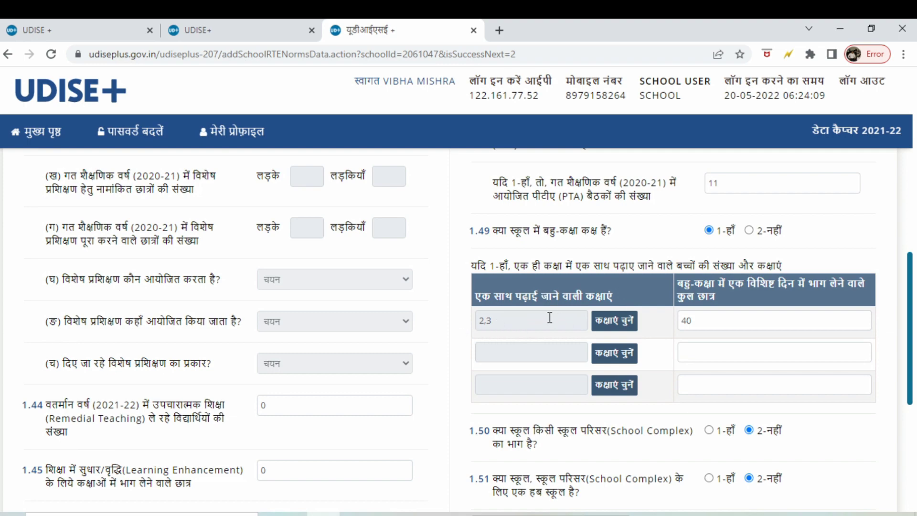
{"action": "left_click", "coordinate": [611, 329]}
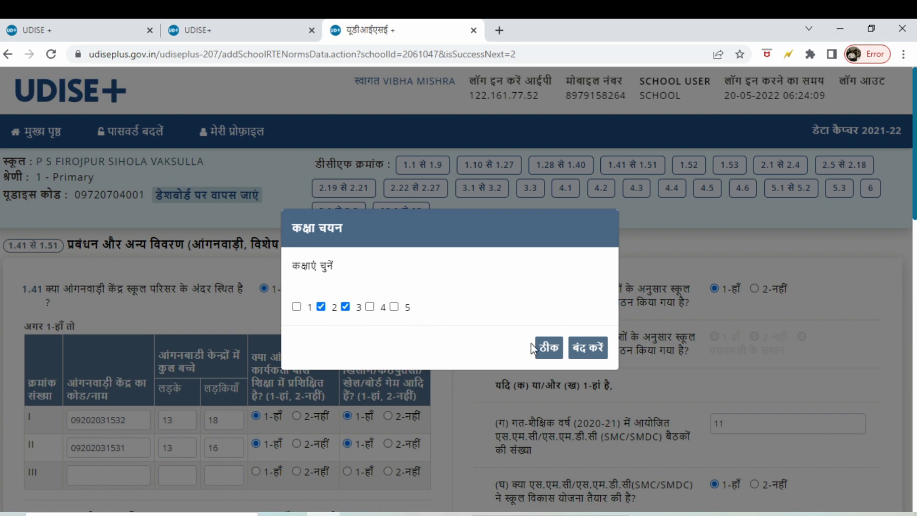
{"action": "left_click", "coordinate": [549, 347]}
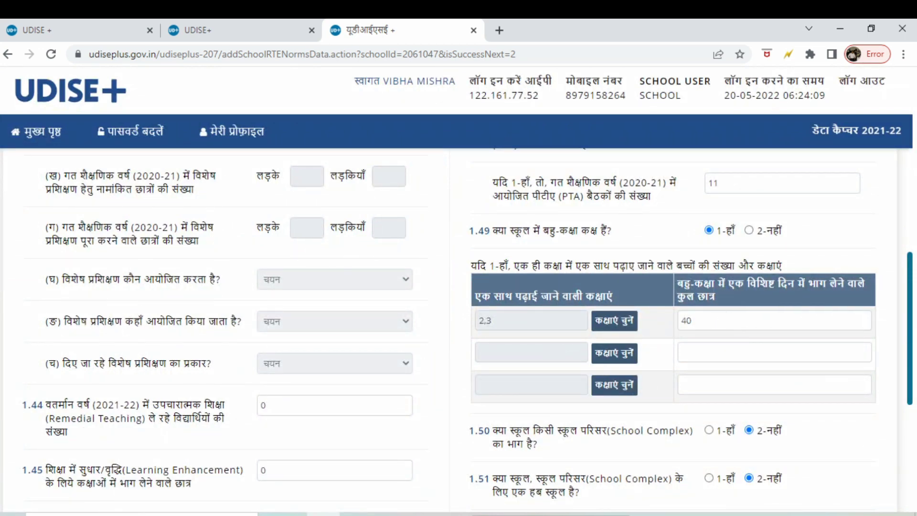
Check the school complex answers in items 1.50 and 1.51, and save the form, continuing to item 1.52.
{"action": "scroll", "coordinate": [912, 324], "scroll_direction": "down", "scroll_amount": 4}
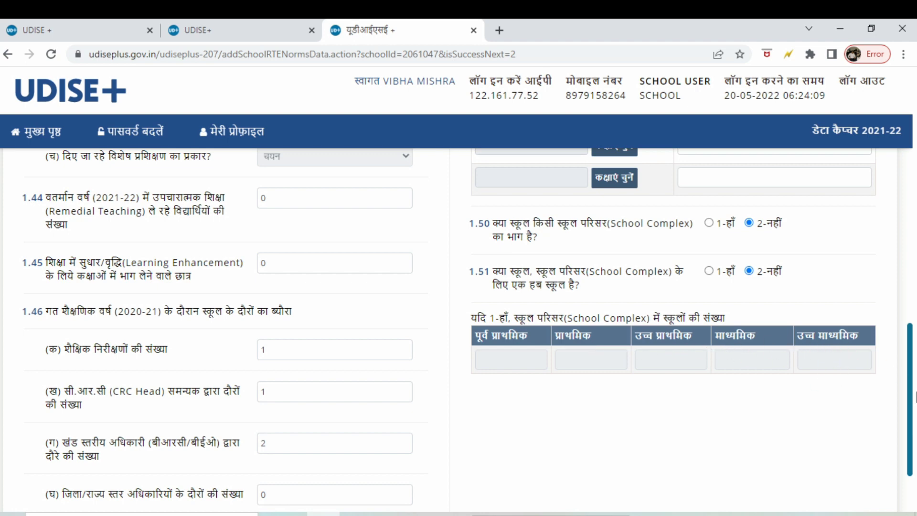
{"action": "left_click_drag", "start_coordinate": [912, 400], "coordinate": [907, 453]}
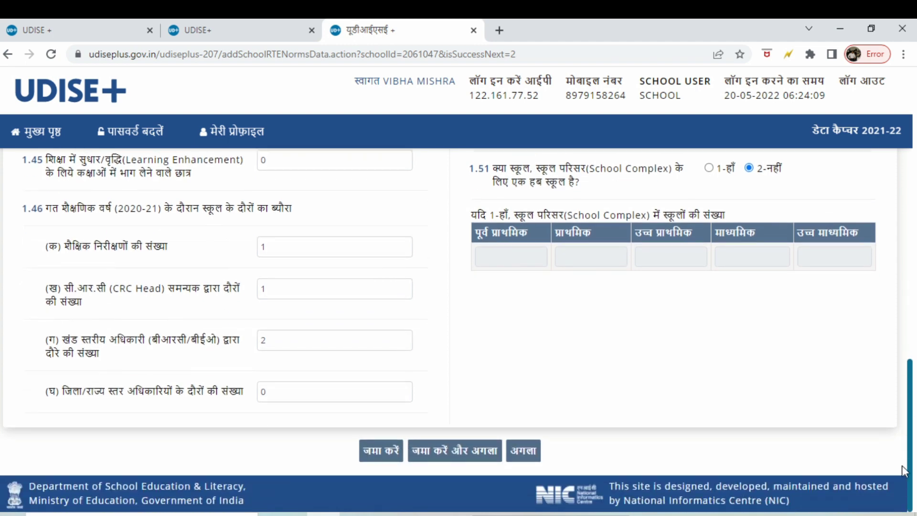
{"action": "left_click", "coordinate": [433, 452]}
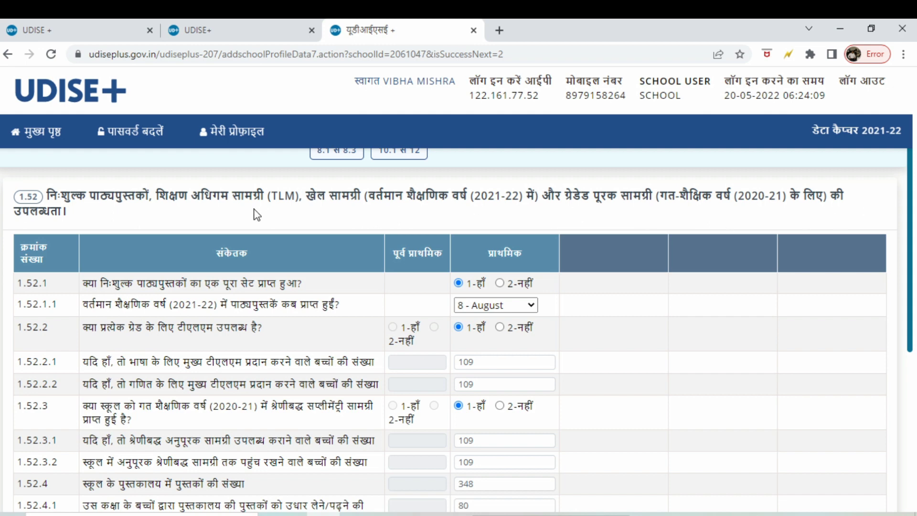
Review the free textbook answers in form 1.52 and check the month selection in item 1.52.1.1.
{"action": "scroll", "coordinate": [687, 330], "scroll_direction": "down", "scroll_amount": 1}
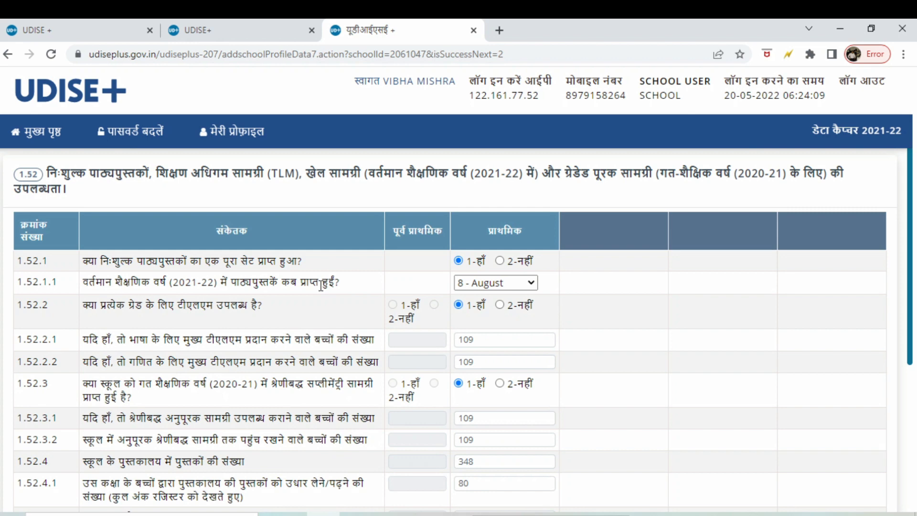
{"action": "left_click", "coordinate": [500, 282]}
{"action": "left_click", "coordinate": [500, 282]}
{"action": "scroll", "coordinate": [908, 368], "scroll_direction": "down", "scroll_amount": 2}
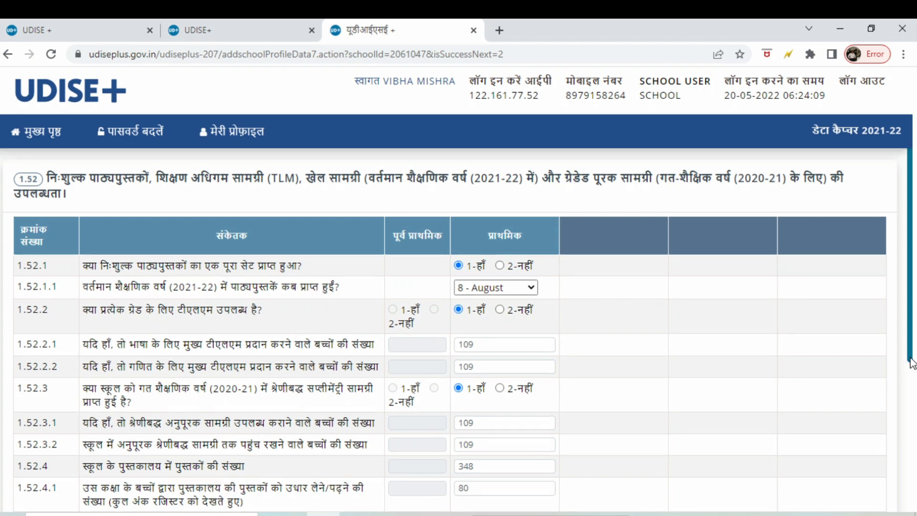
Review the teaching material, library and play equipment entries through item 1.52.8, and save the form, continuing to 1.53.
{"action": "scroll", "coordinate": [459, 329], "scroll_direction": "down", "scroll_amount": 2}
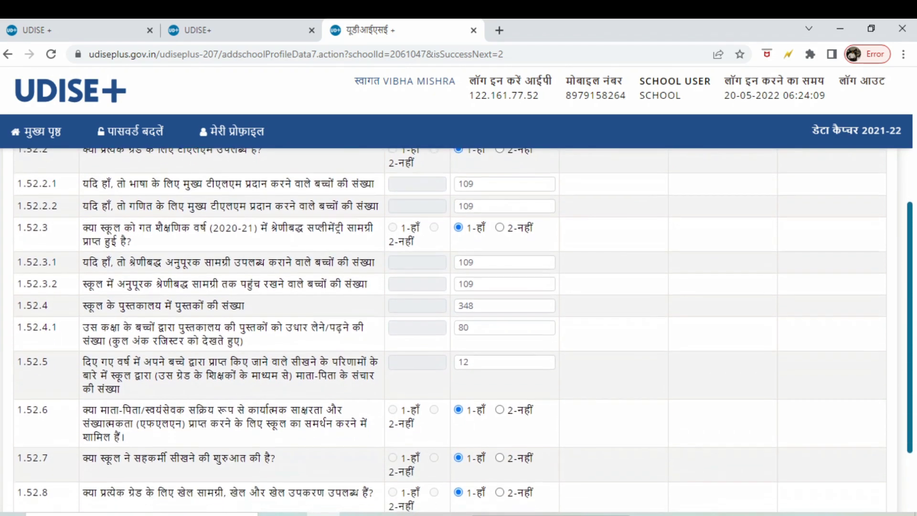
{"action": "scroll", "coordinate": [270, 280], "scroll_direction": "down", "scroll_amount": 1}
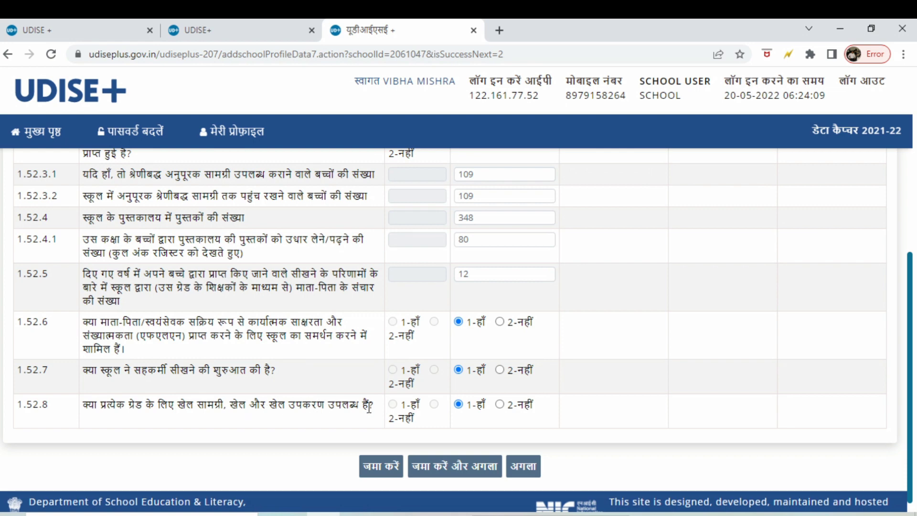
{"action": "left_click", "coordinate": [458, 466]}
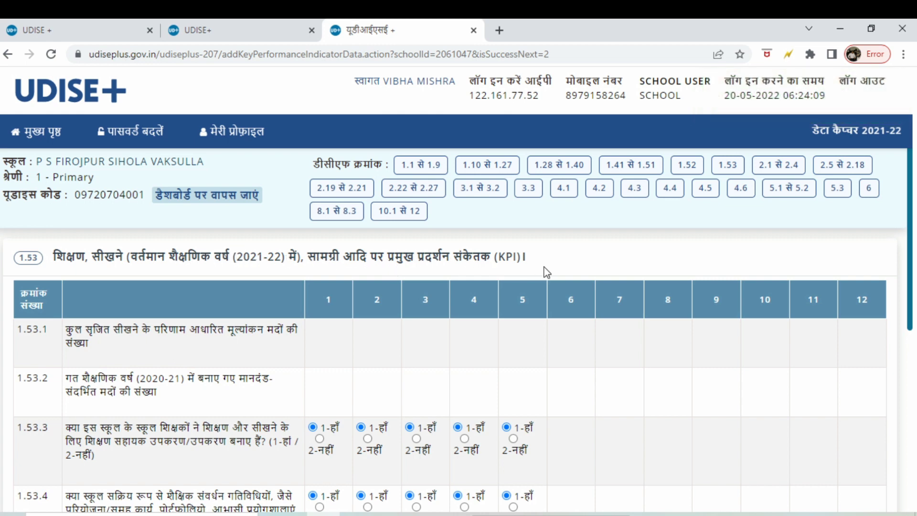
Review the key performance indicator entries for classes 1 to 5 in items 1.53.1 to 1.53.7 and save the form.
{"action": "scroll", "coordinate": [913, 261], "scroll_direction": "down", "scroll_amount": 4}
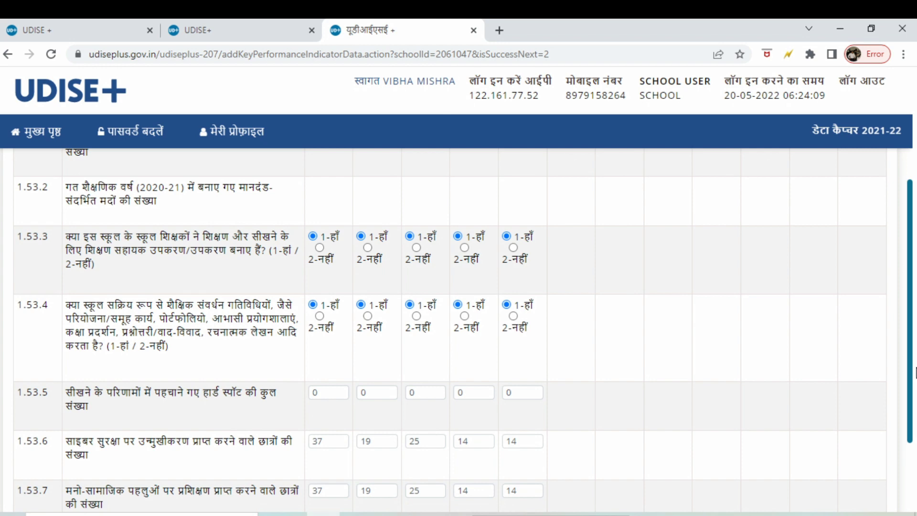
{"action": "left_click_drag", "start_coordinate": [916, 373], "coordinate": [916, 364]}
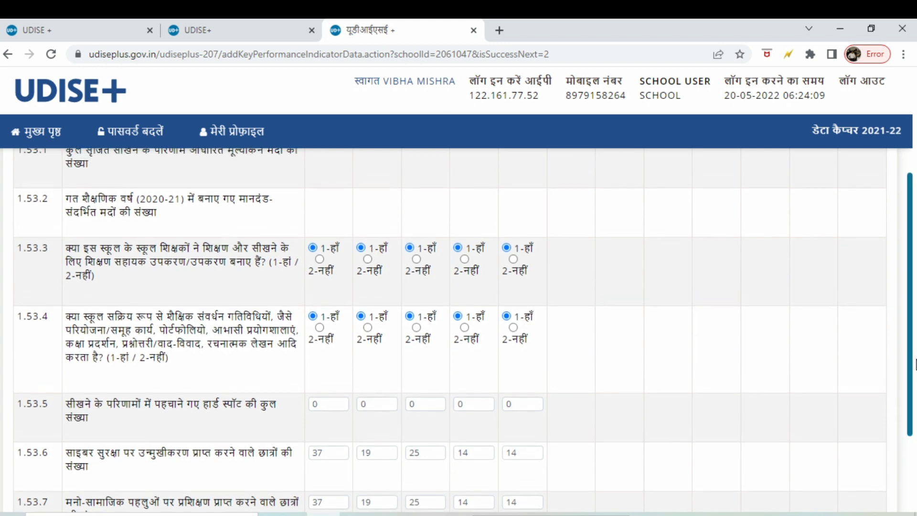
{"action": "scroll", "coordinate": [429, 369], "scroll_direction": "up", "scroll_amount": 3}
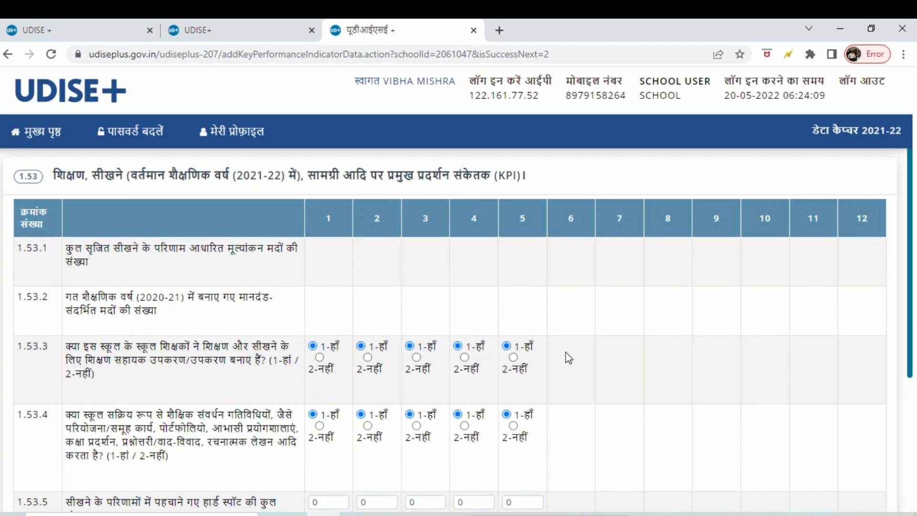
{"action": "scroll", "coordinate": [913, 304], "scroll_direction": "down", "scroll_amount": 3}
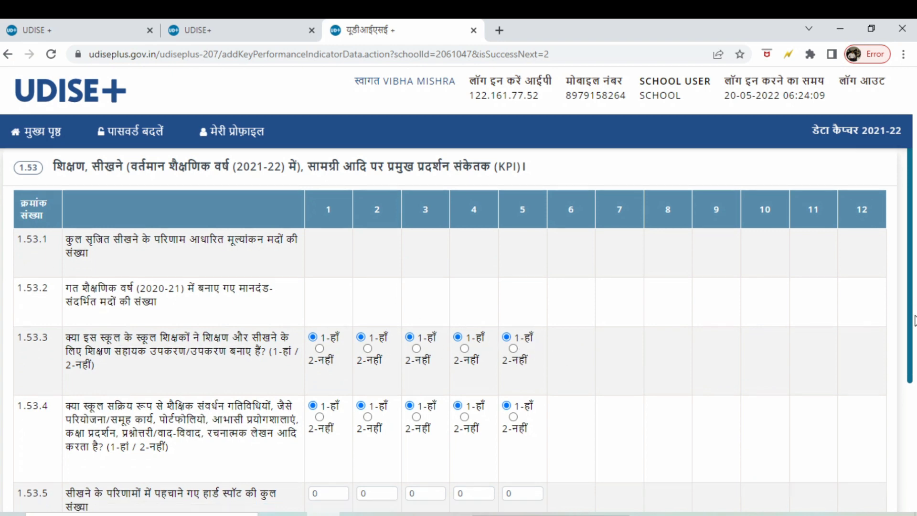
{"action": "left_click_drag", "start_coordinate": [910, 315], "coordinate": [910, 337]}
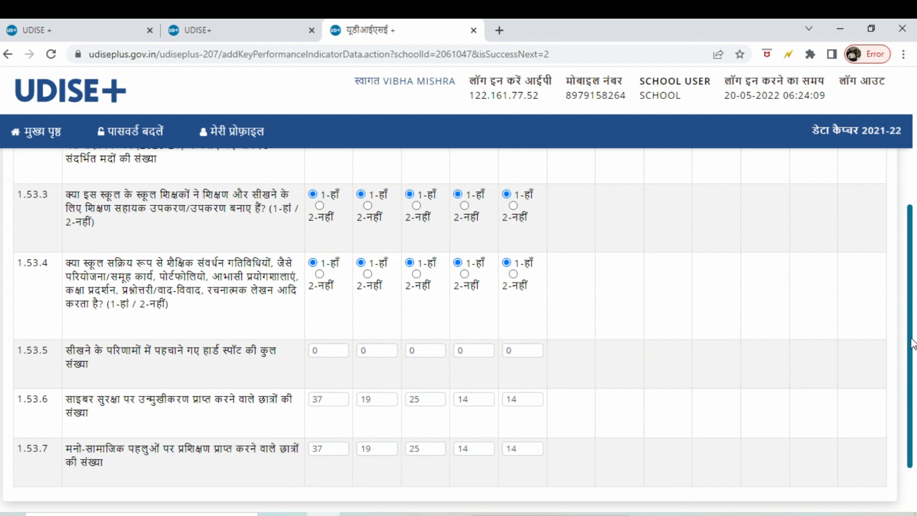
{"action": "scroll", "coordinate": [913, 344], "scroll_direction": "down", "scroll_amount": 2}
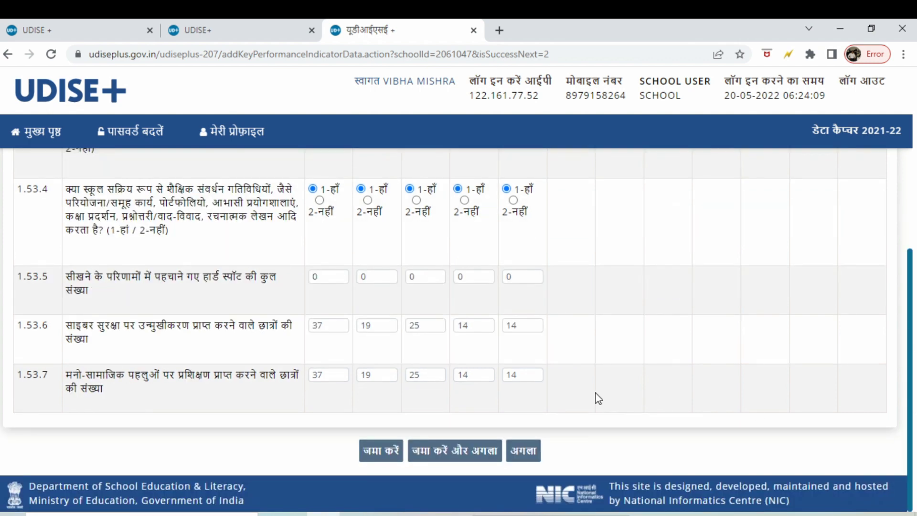
{"action": "left_click", "coordinate": [380, 450]}
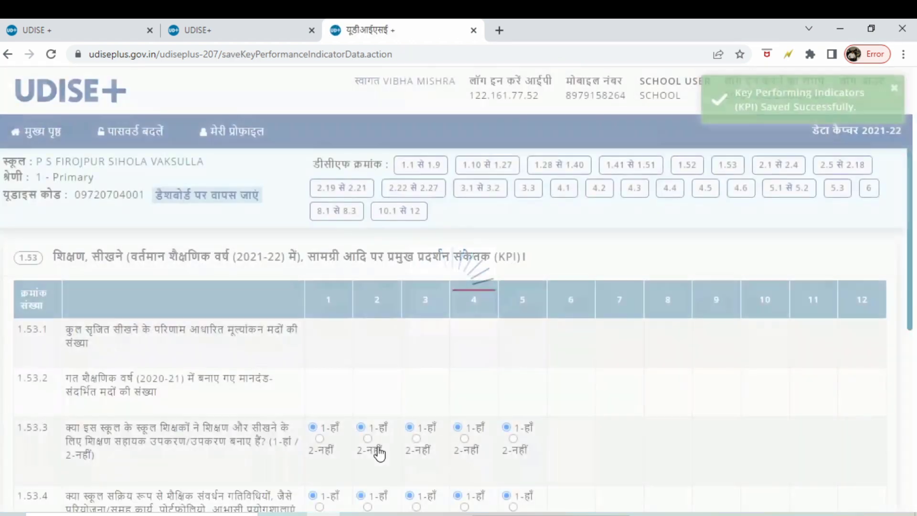
Return to the school dashboard and check the completion status of the section 1 forms.
{"action": "left_click", "coordinate": [230, 200]}
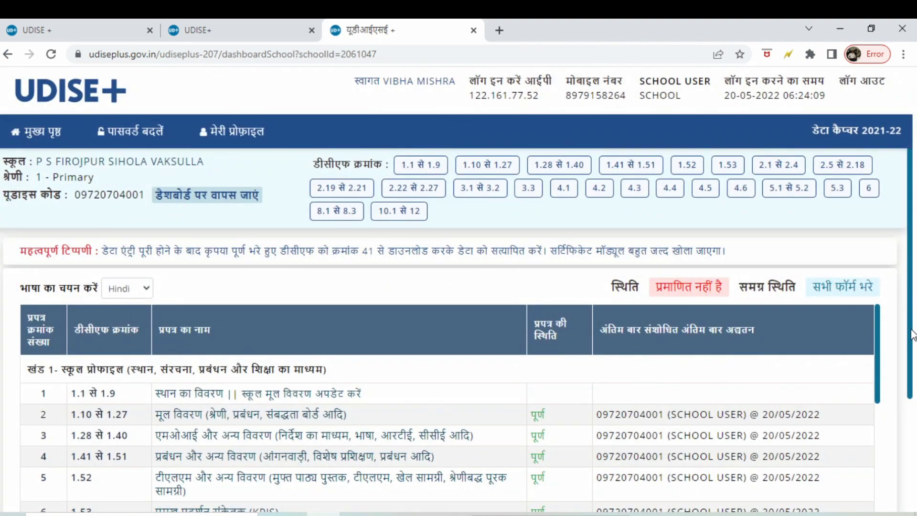
{"action": "scroll", "coordinate": [913, 335], "scroll_direction": "down", "scroll_amount": 1}
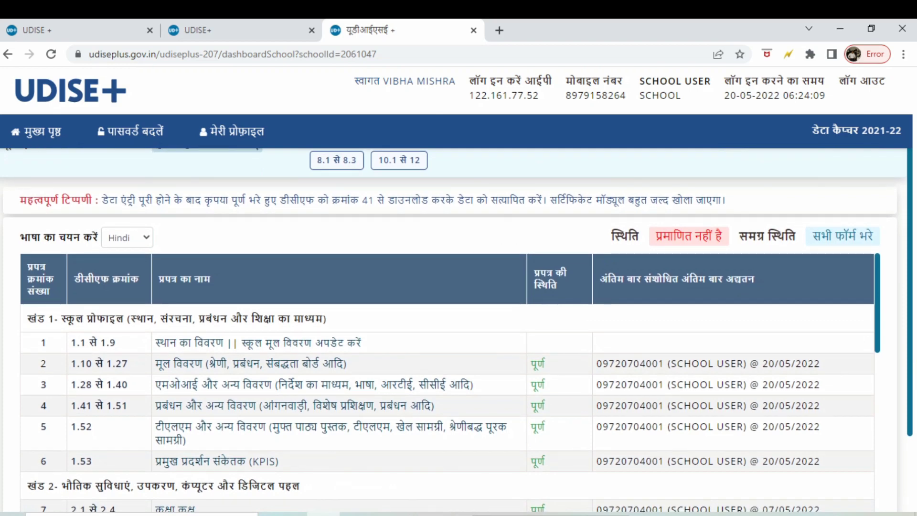